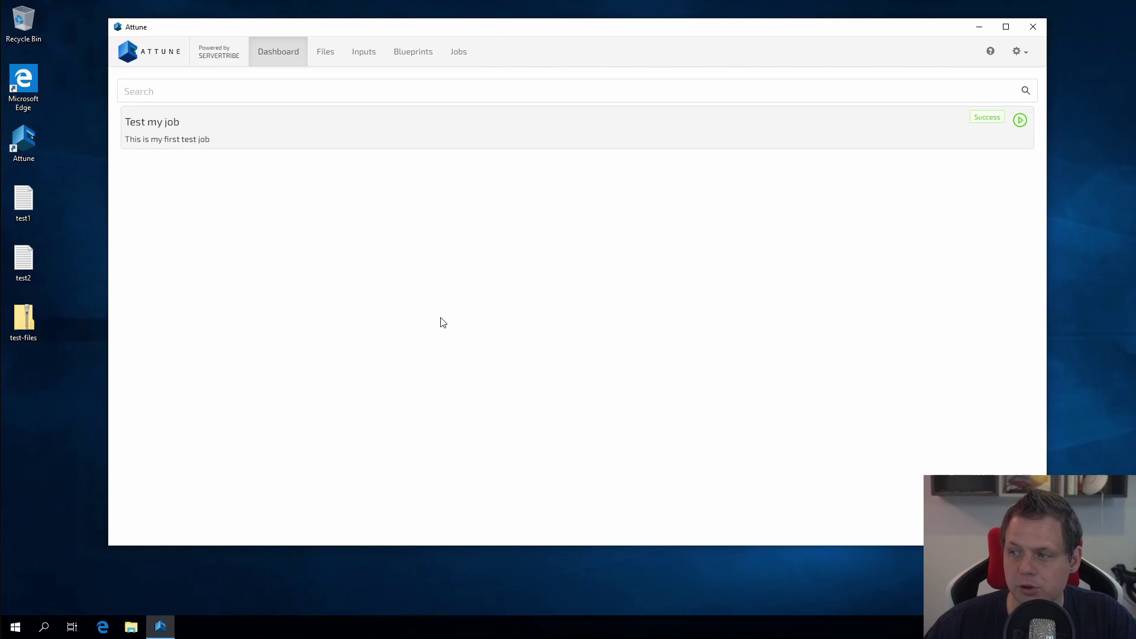
Step: Review the existing Test file and Sample files entries on the Files page
{"action": "left_click", "coordinate": [324, 52]}
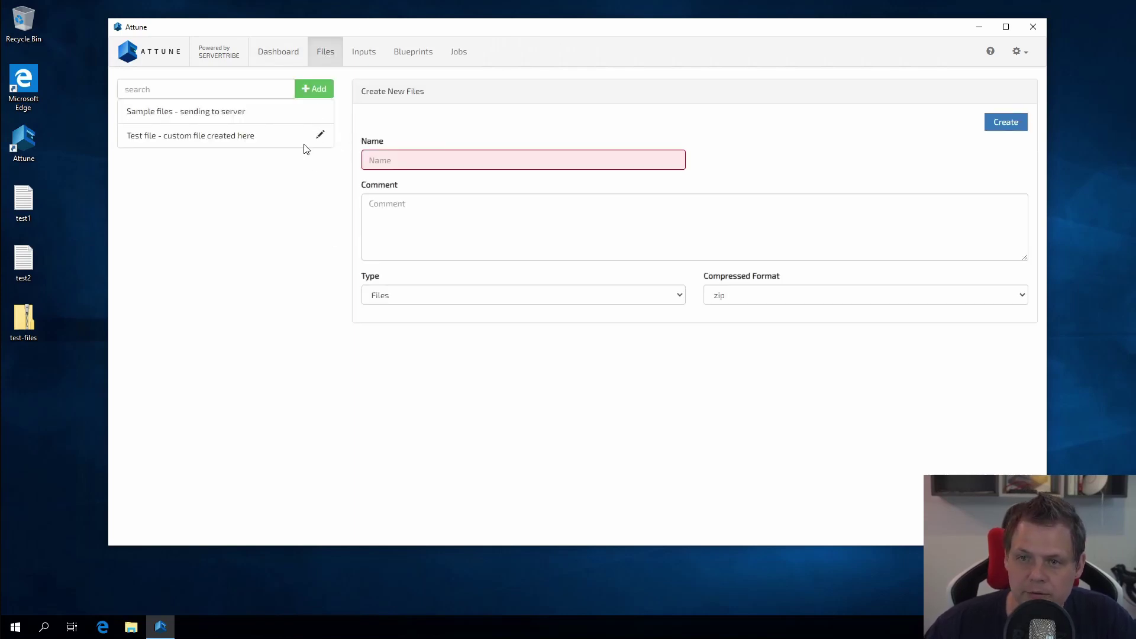
{"action": "left_click", "coordinate": [278, 137]}
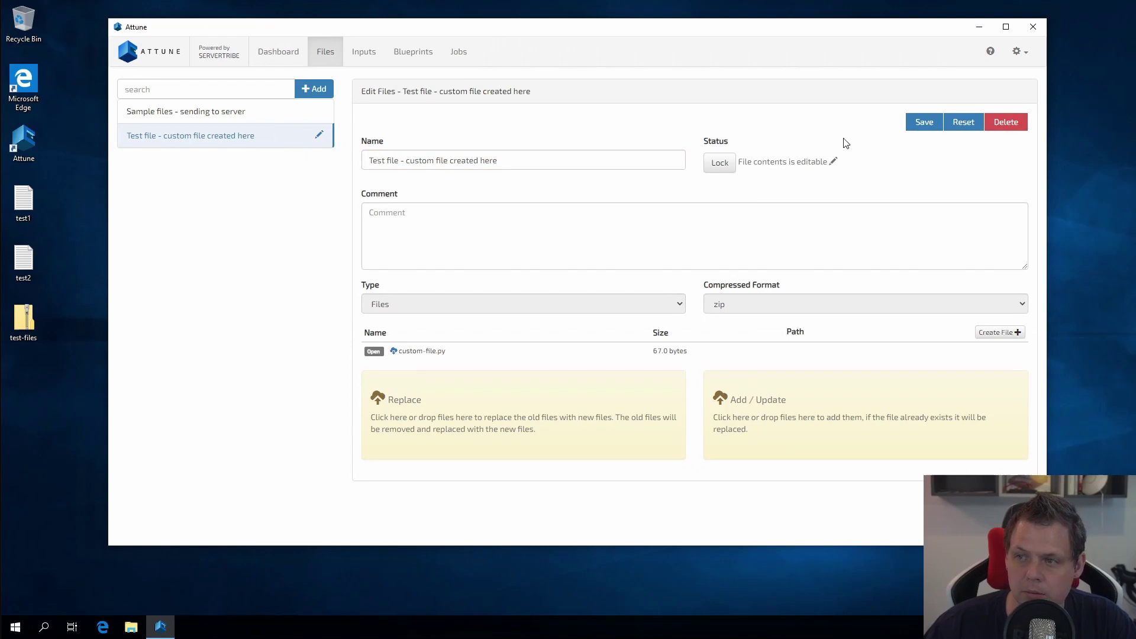
{"action": "left_click", "coordinate": [191, 113]}
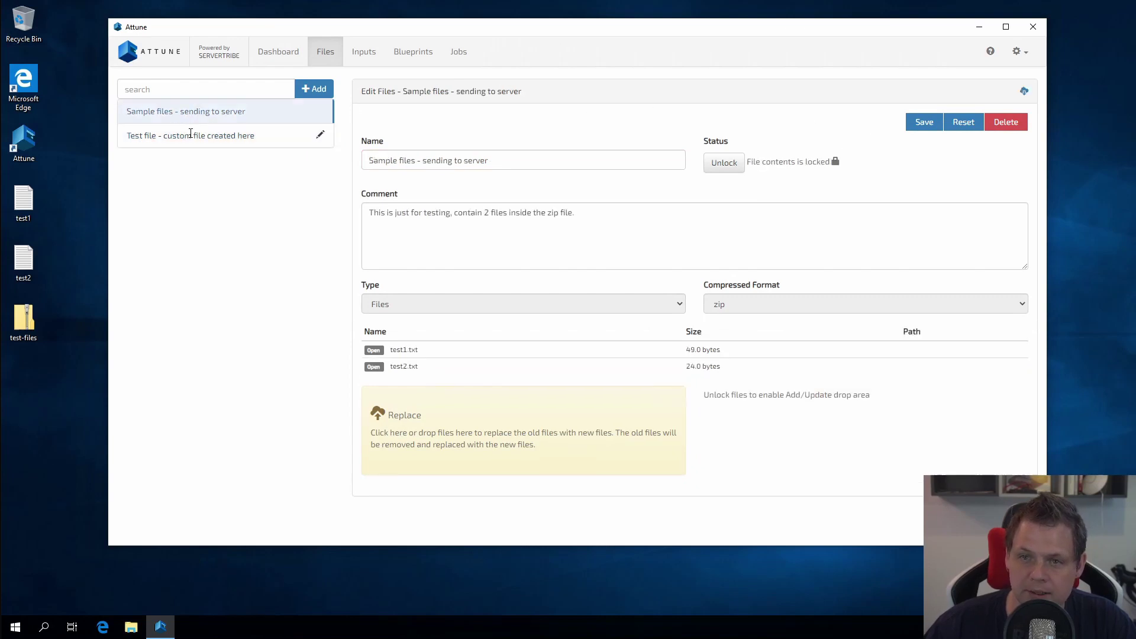
{"action": "left_click", "coordinate": [190, 134]}
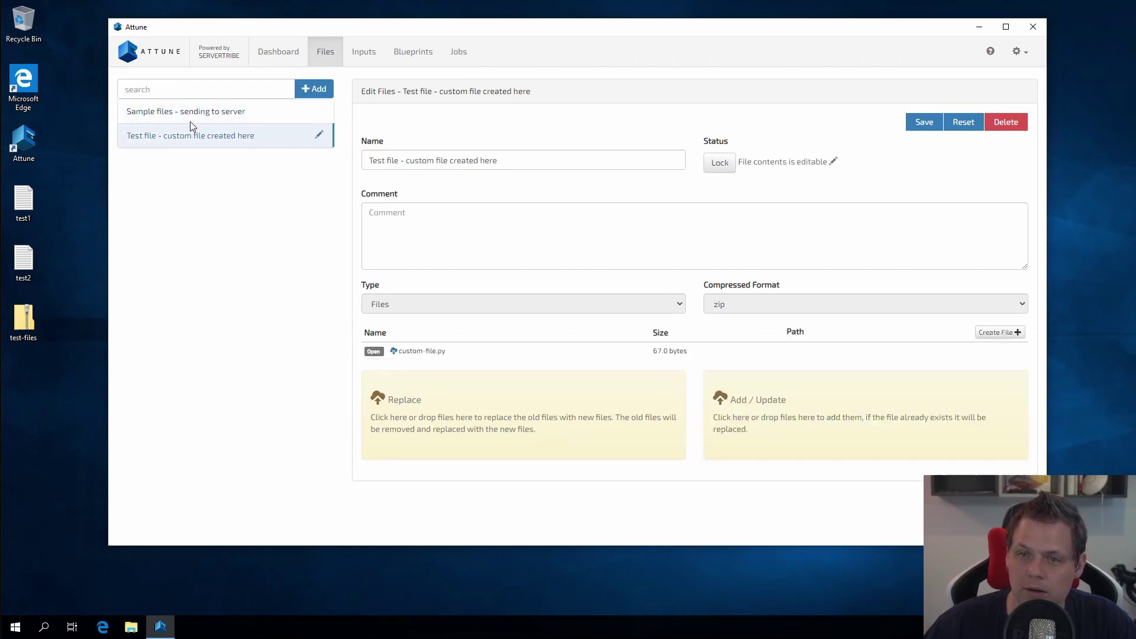
{"action": "left_click", "coordinate": [193, 116]}
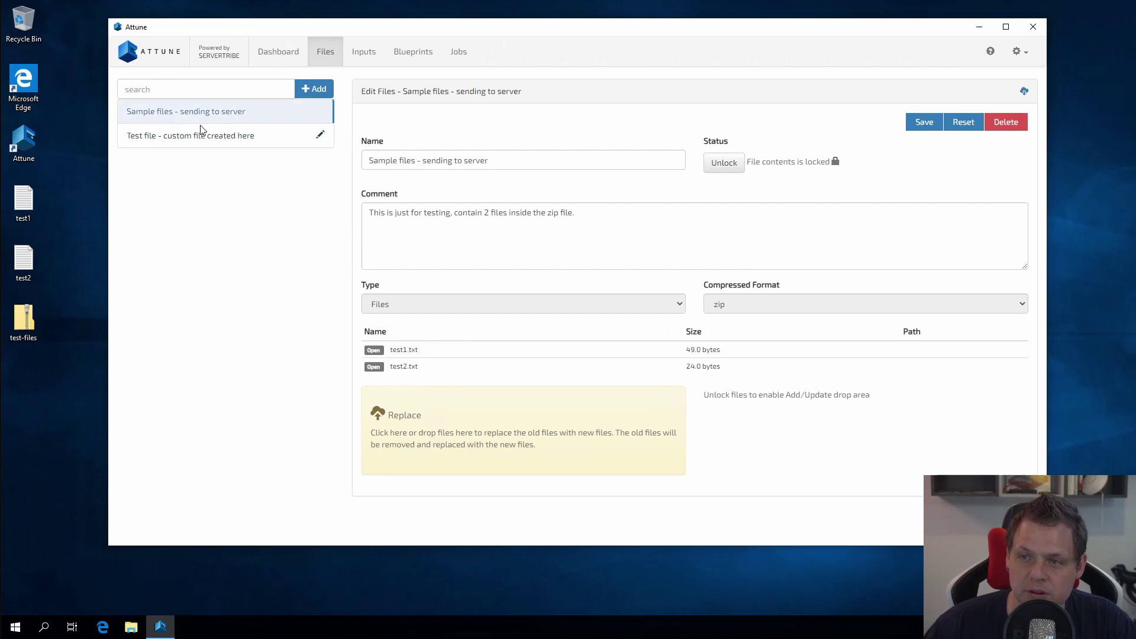
{"action": "left_click", "coordinate": [253, 136]}
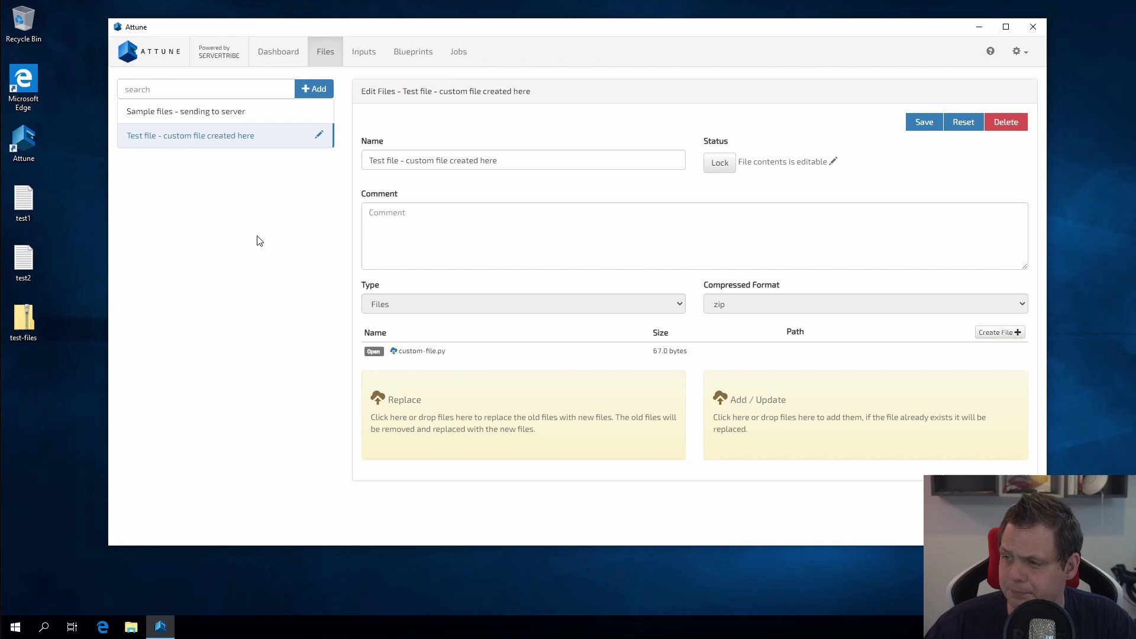
Step: Start a new file entry and enter its name as 'Dyanmic files'
{"action": "left_click", "coordinate": [318, 89]}
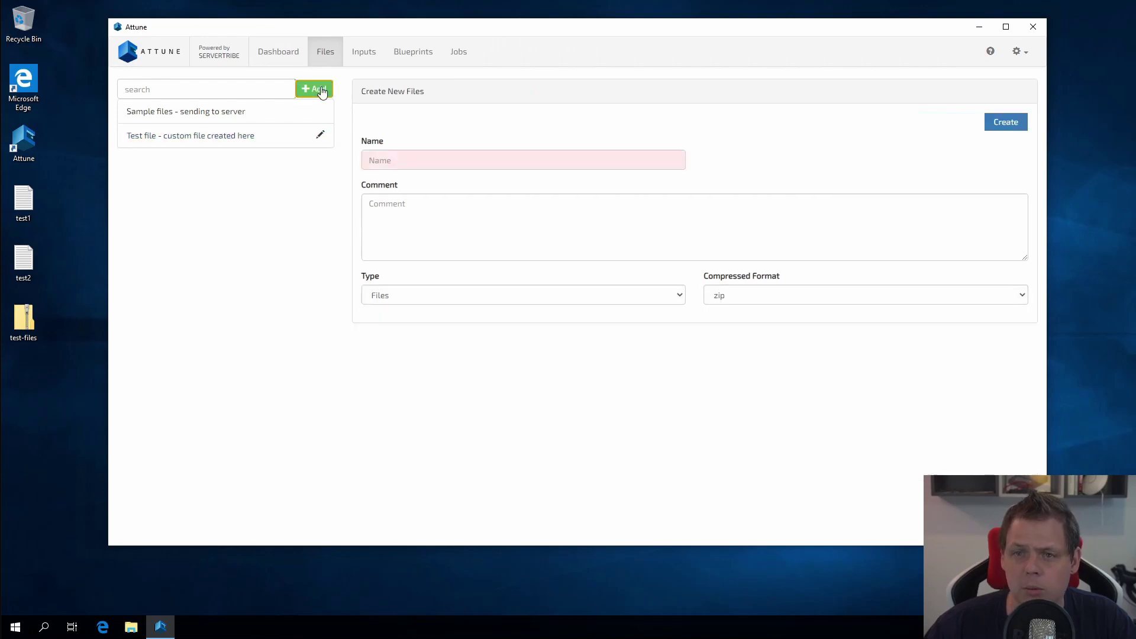
{"action": "left_click", "coordinate": [419, 160]}
{"action": "type", "text": "Dyn"}
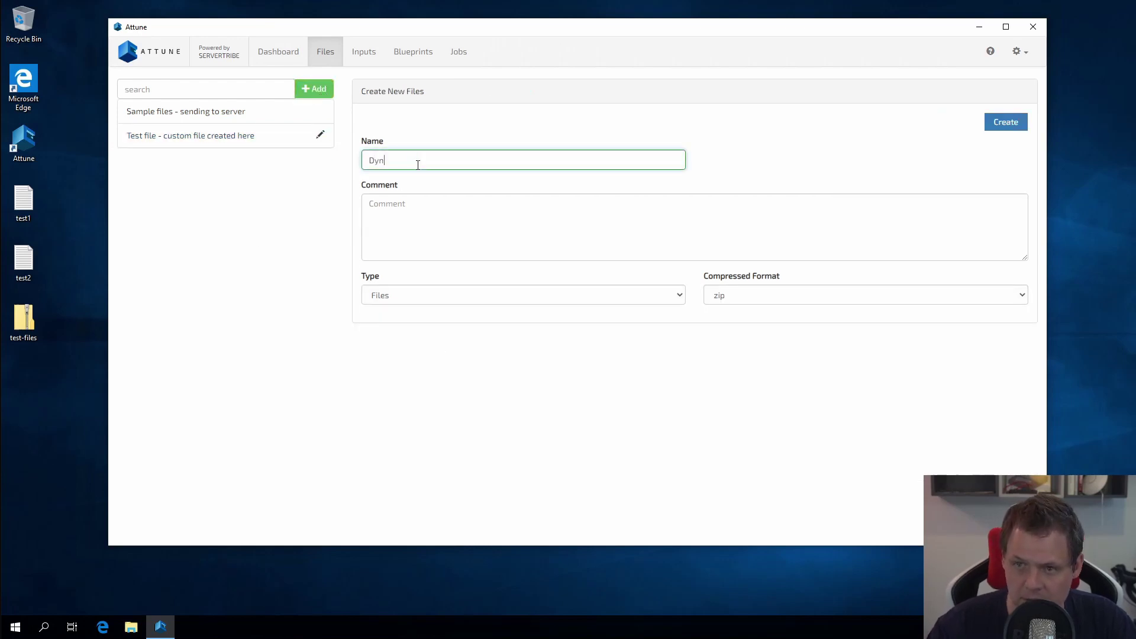
{"action": "type", "text": "mia"}
{"action": "key", "text": "ctrl+a"}
{"action": "type", "text": "Dyanmic file"}
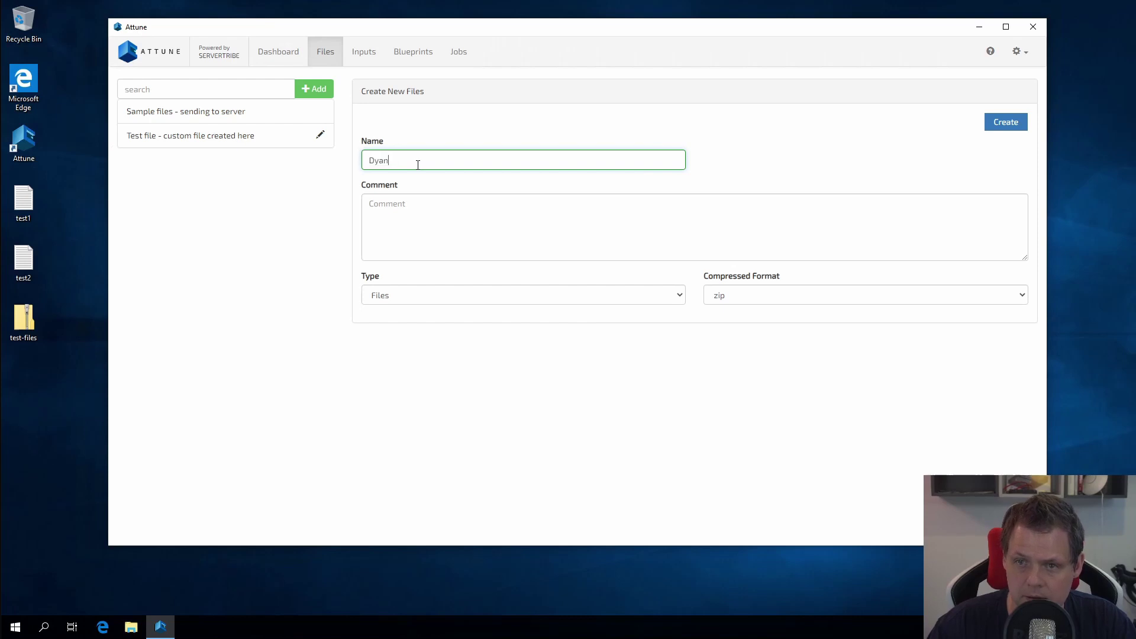
{"action": "type", "text": "s"}
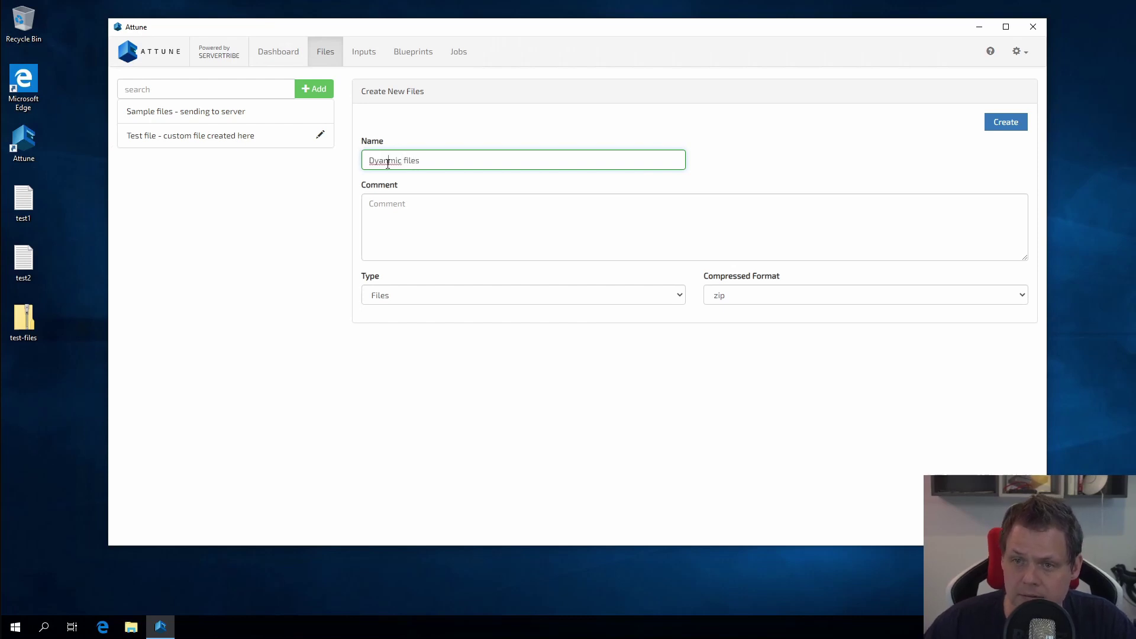
{"action": "double_click", "coordinate": [388, 165]}
{"action": "left_click", "coordinate": [388, 160]}
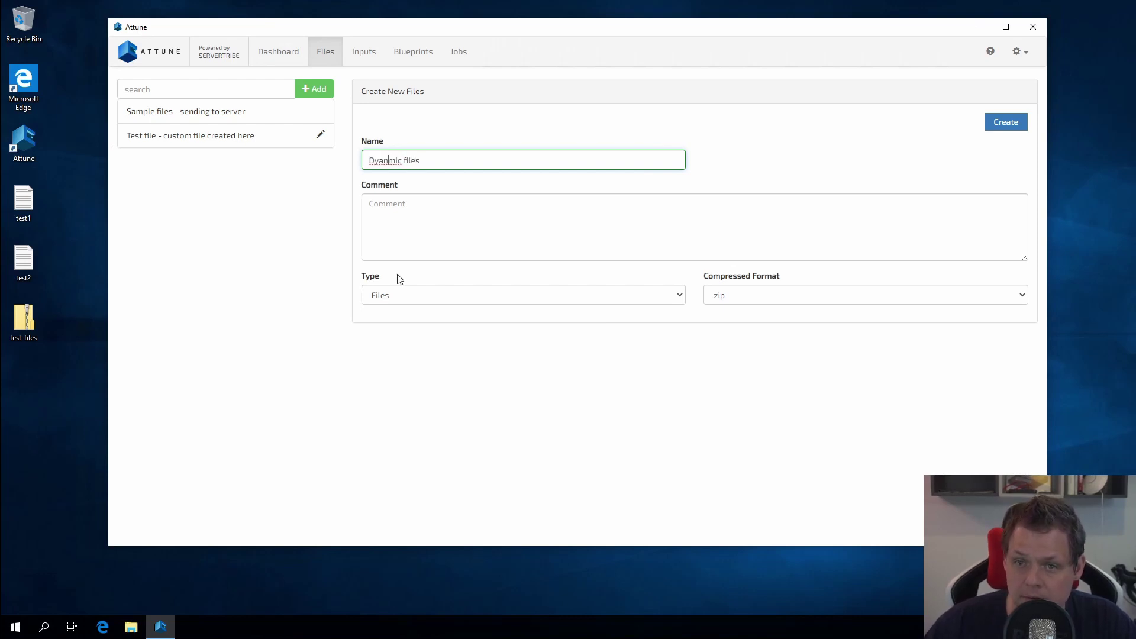
Step: Set the entry type to Dynamic Files and correct the name to 'Dynamic files'
{"action": "left_click", "coordinate": [406, 295]}
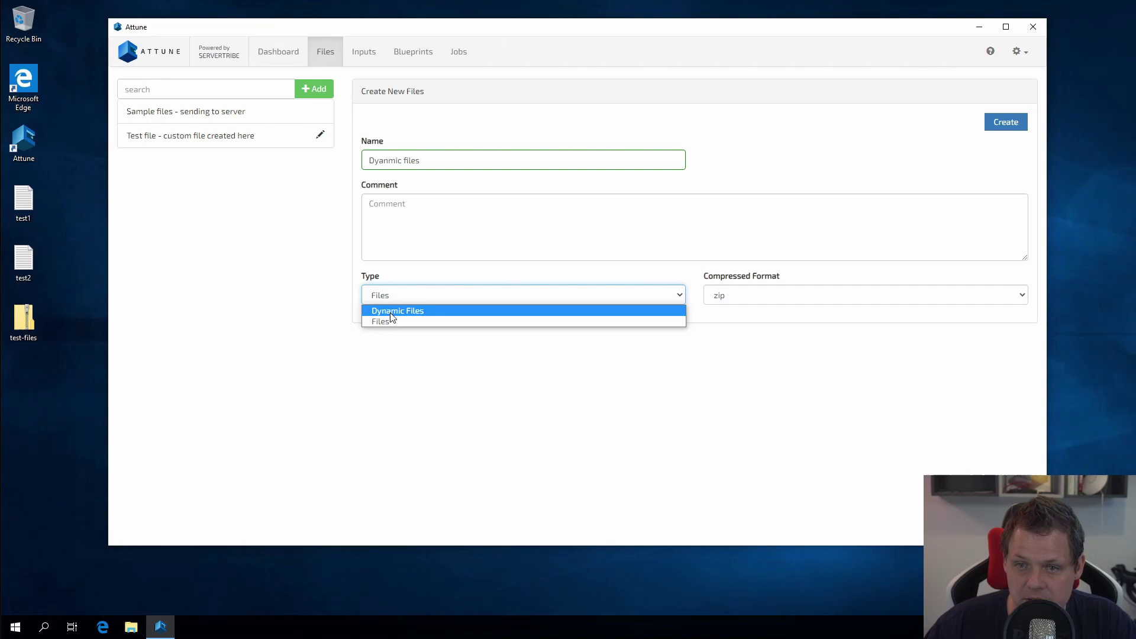
{"action": "left_click", "coordinate": [394, 311]}
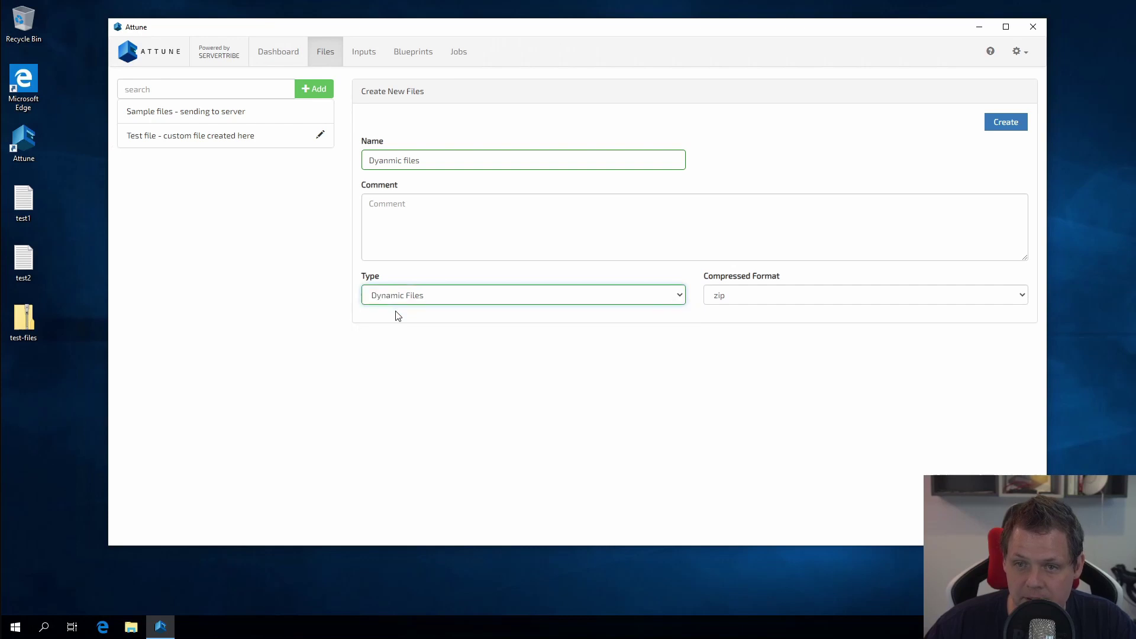
{"action": "left_click", "coordinate": [387, 161]}
{"action": "key", "text": "BackSpace"}
{"action": "key", "text": "BackSpace"}
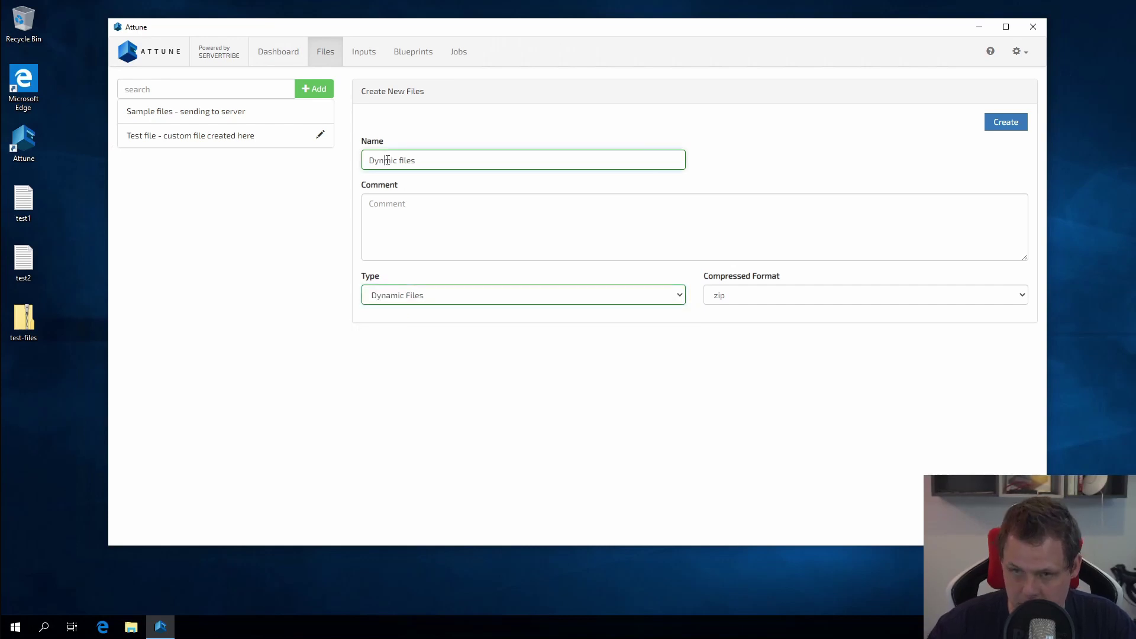
{"action": "type", "text": "na"}
Step: Add the comment 'custom dynamic files created for test' and create the entry
{"action": "left_click", "coordinate": [434, 234]}
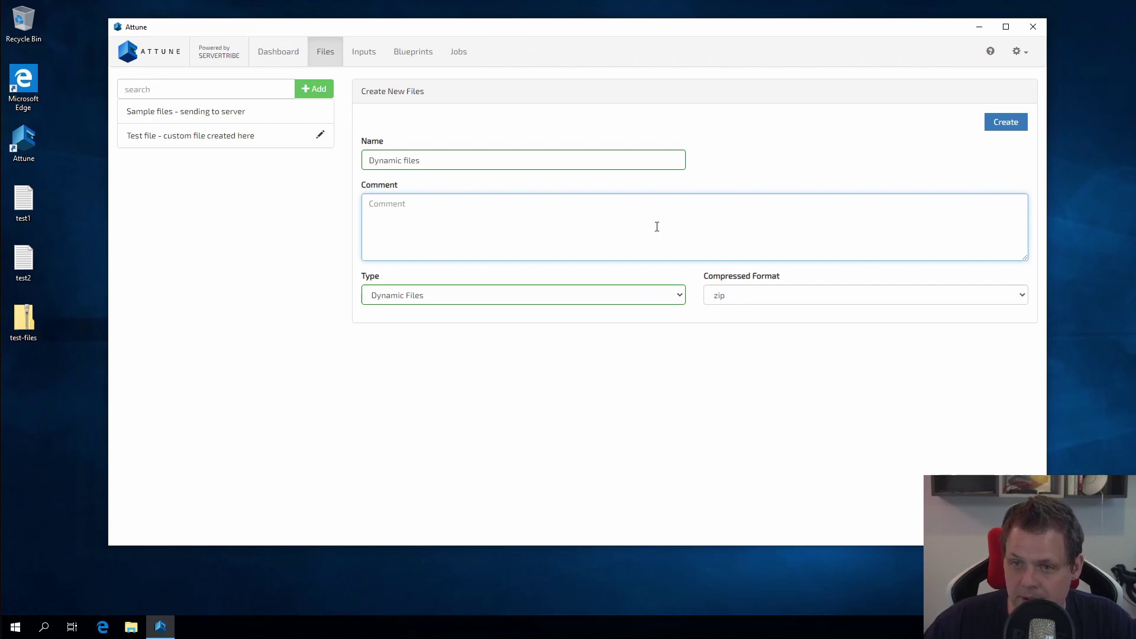
{"action": "type", "text": "custom "}
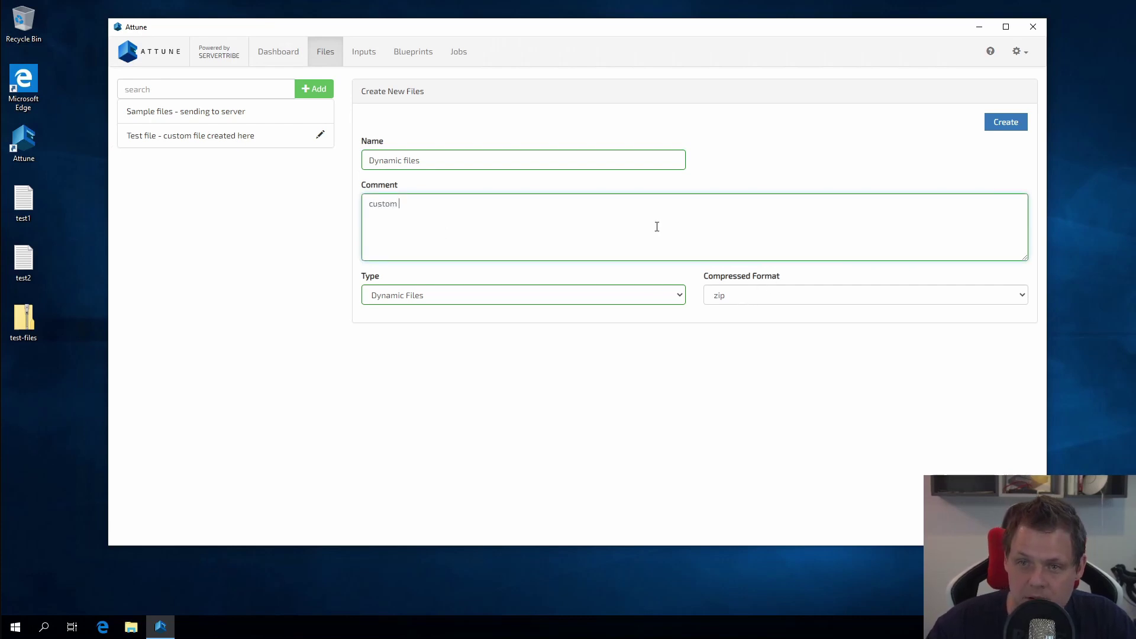
{"action": "type", "text": "dynamic files "}
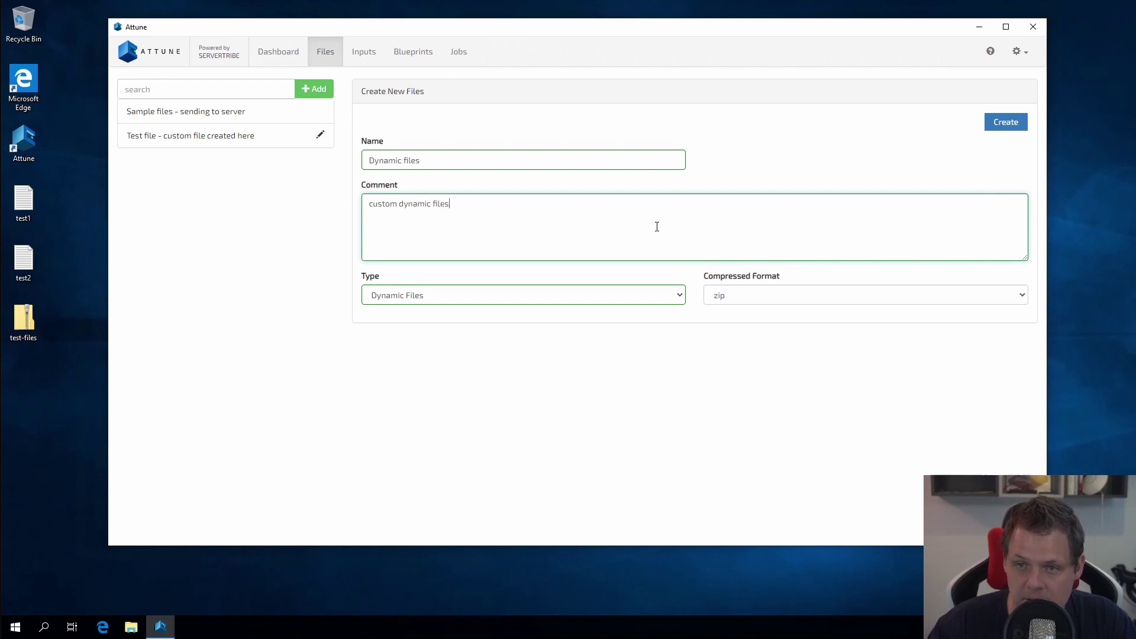
{"action": "type", "text": "created"}
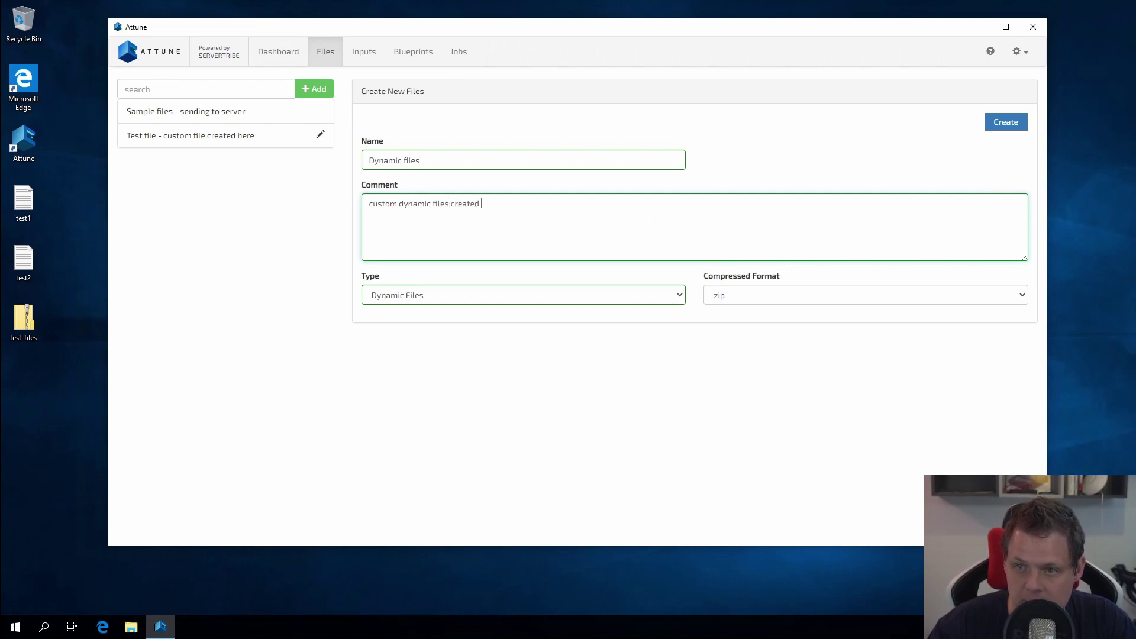
{"action": "type", "text": " for test"}
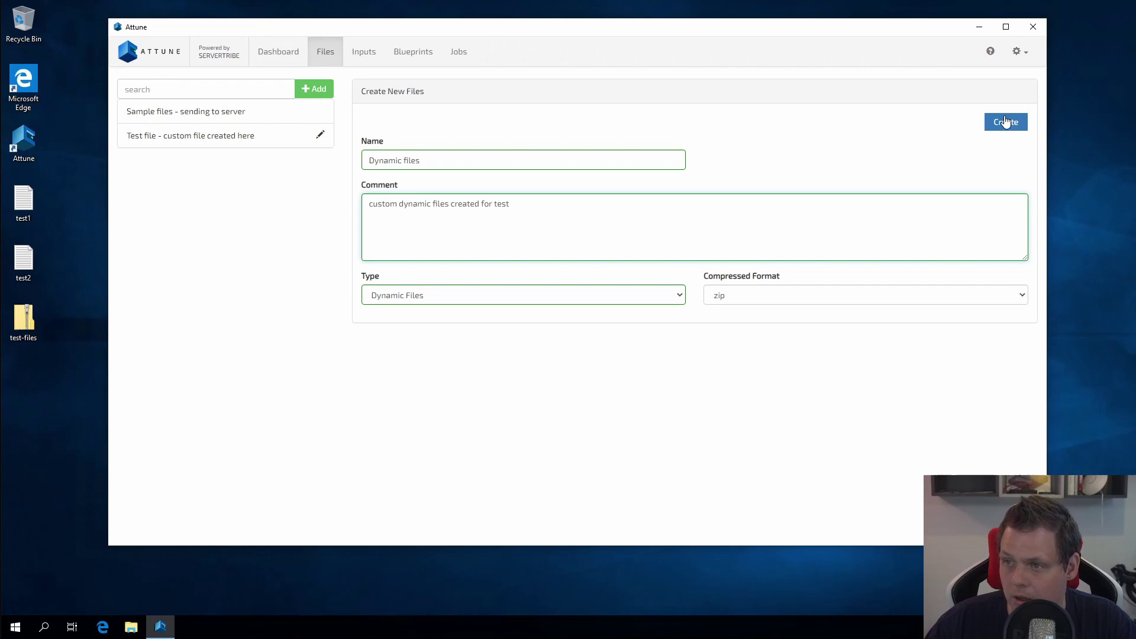
{"action": "left_click", "coordinate": [1006, 122]}
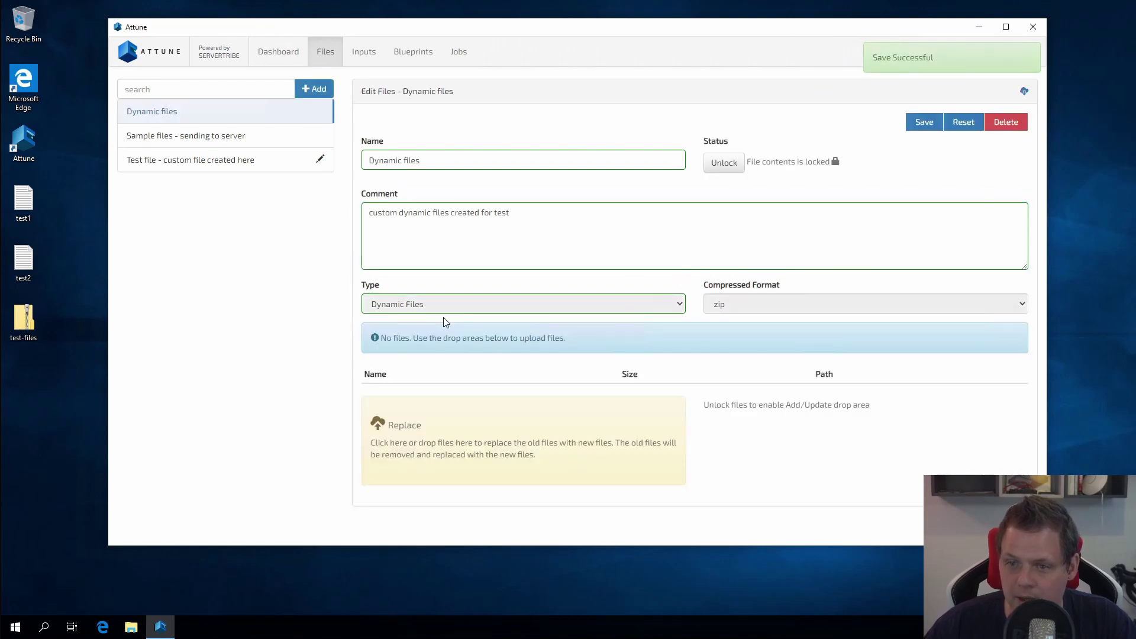
Step: Unlock the entry and start a new file named test.yml with YAML syntax
{"action": "left_click", "coordinate": [737, 166]}
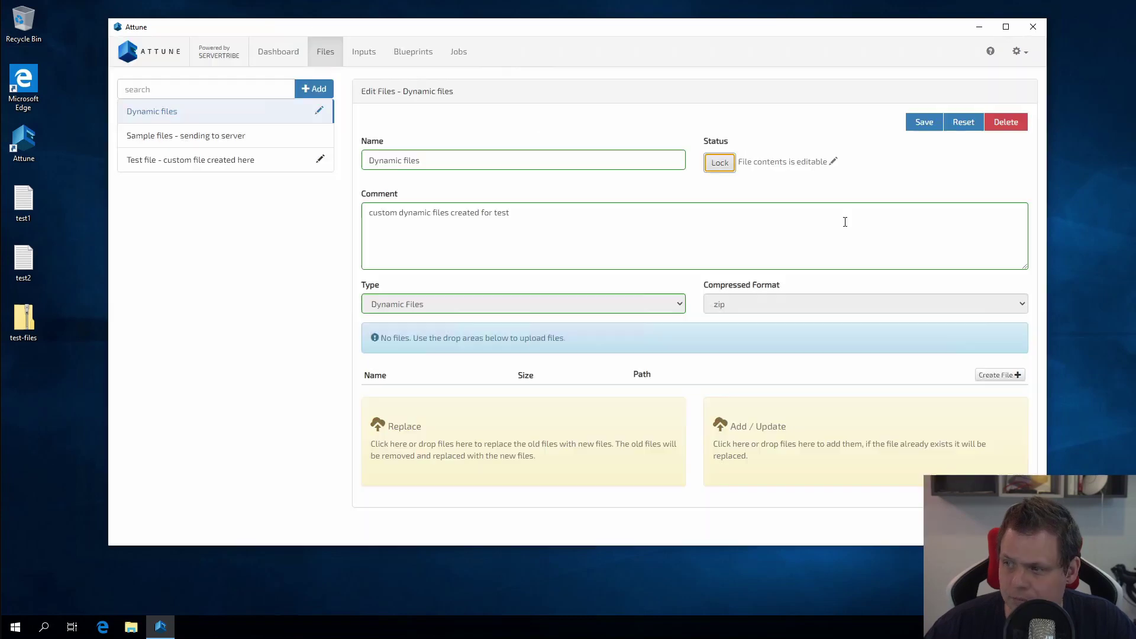
{"action": "left_click", "coordinate": [756, 189]}
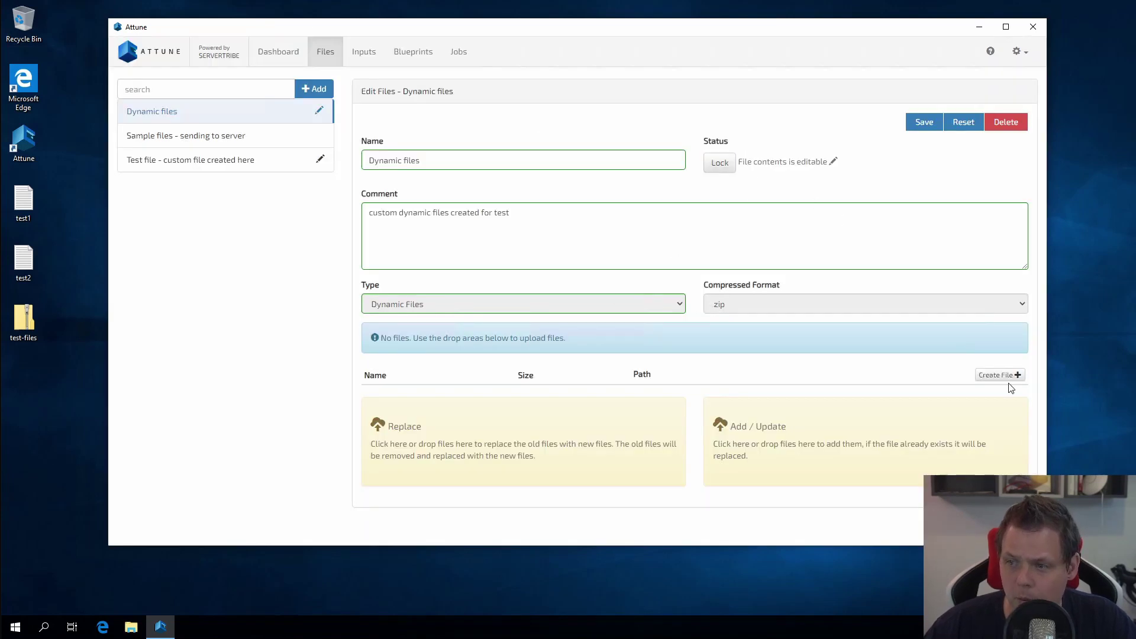
{"action": "left_click", "coordinate": [1000, 377]}
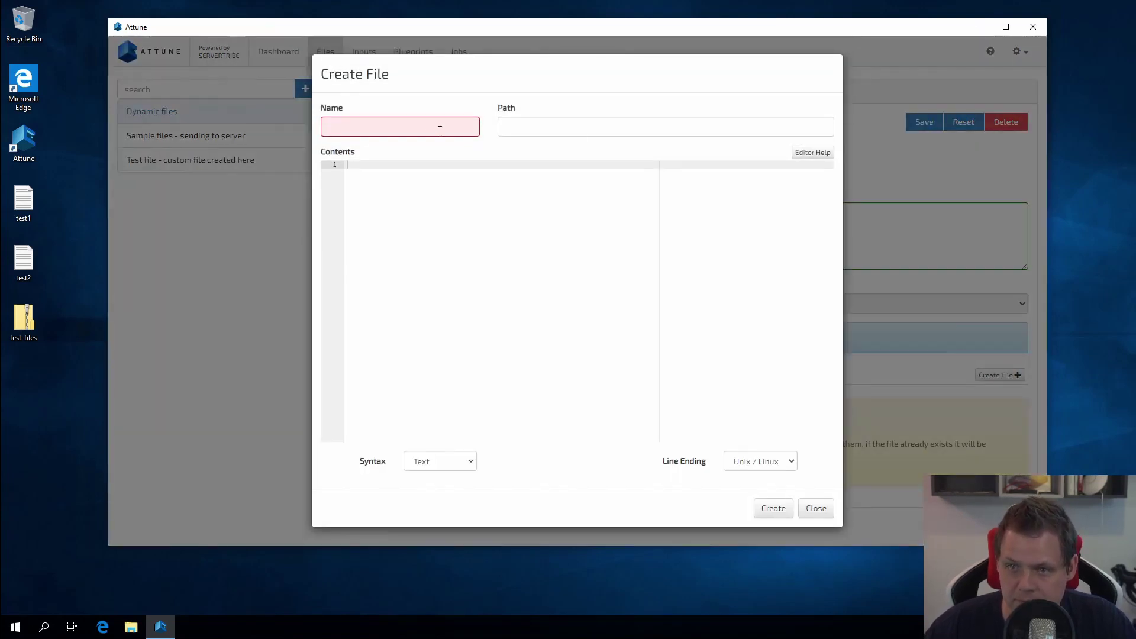
{"action": "left_click", "coordinate": [429, 133]}
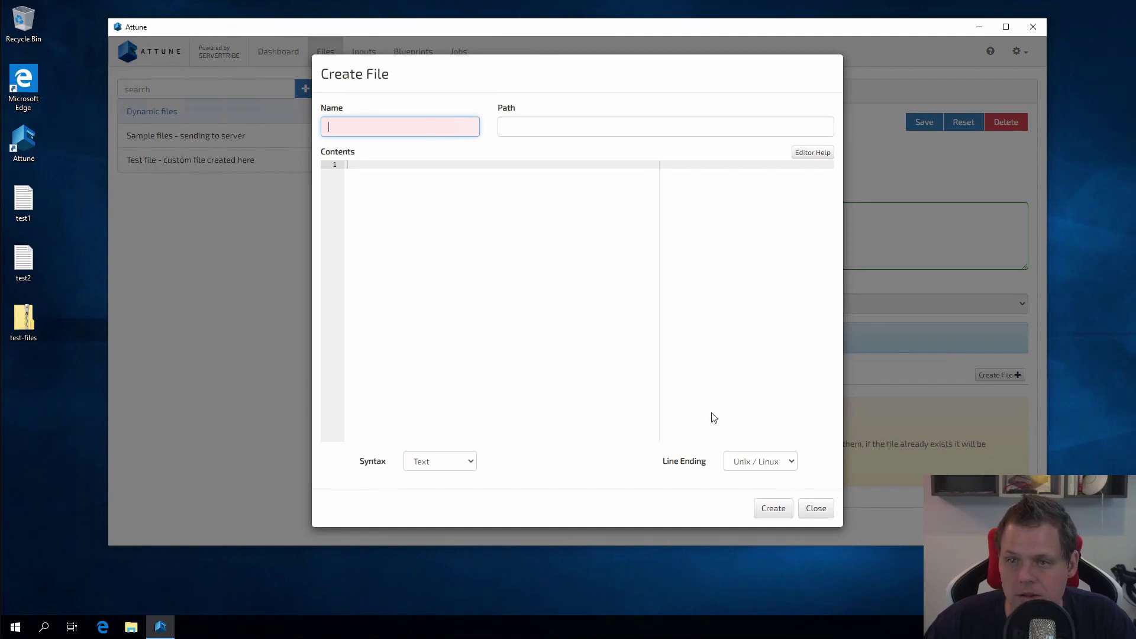
{"action": "type", "text": "test.yml"}
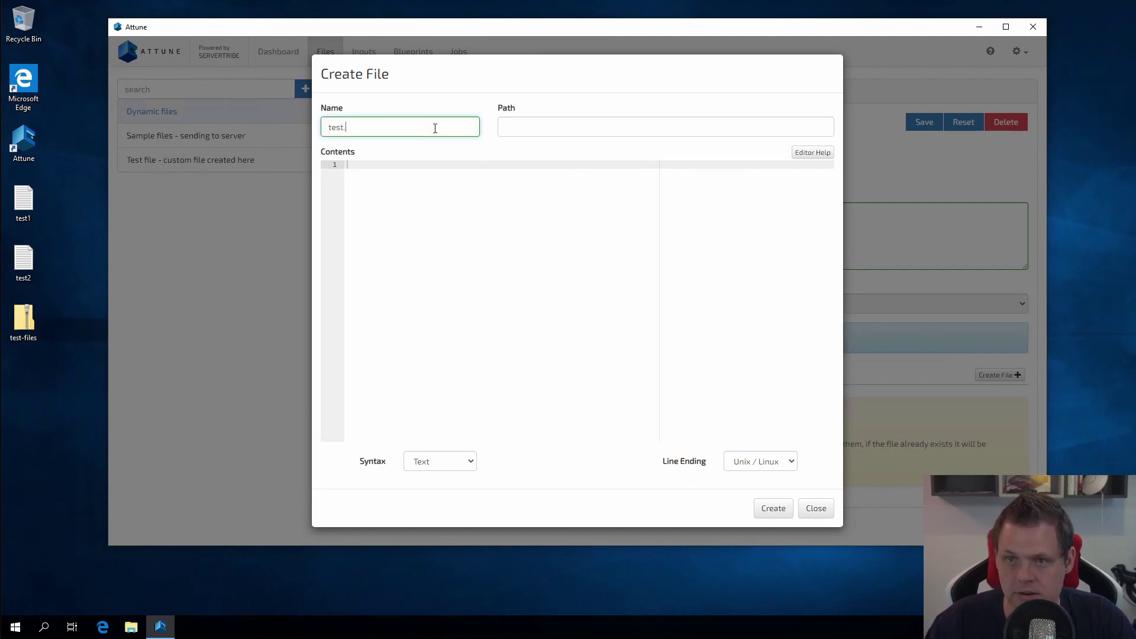
{"action": "left_click", "coordinate": [436, 462]}
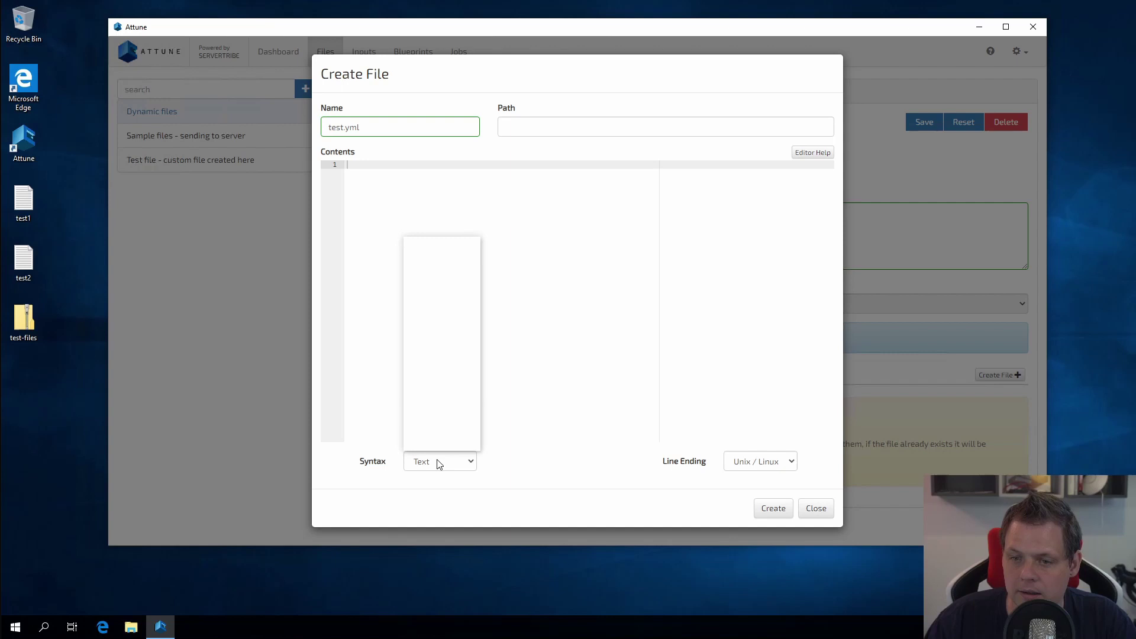
{"action": "key", "text": "y"}
{"action": "key", "text": "Return"}
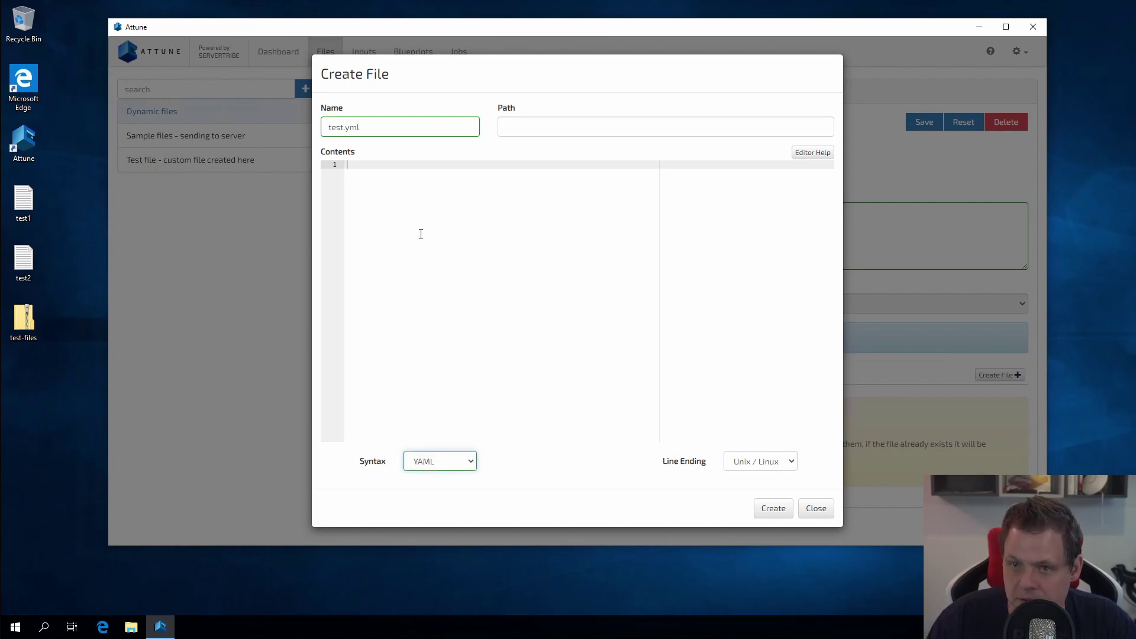
Step: Write the YAML contents: Mytest: with name: ${name} and age: ${age} lines
{"action": "left_click", "coordinate": [424, 203]}
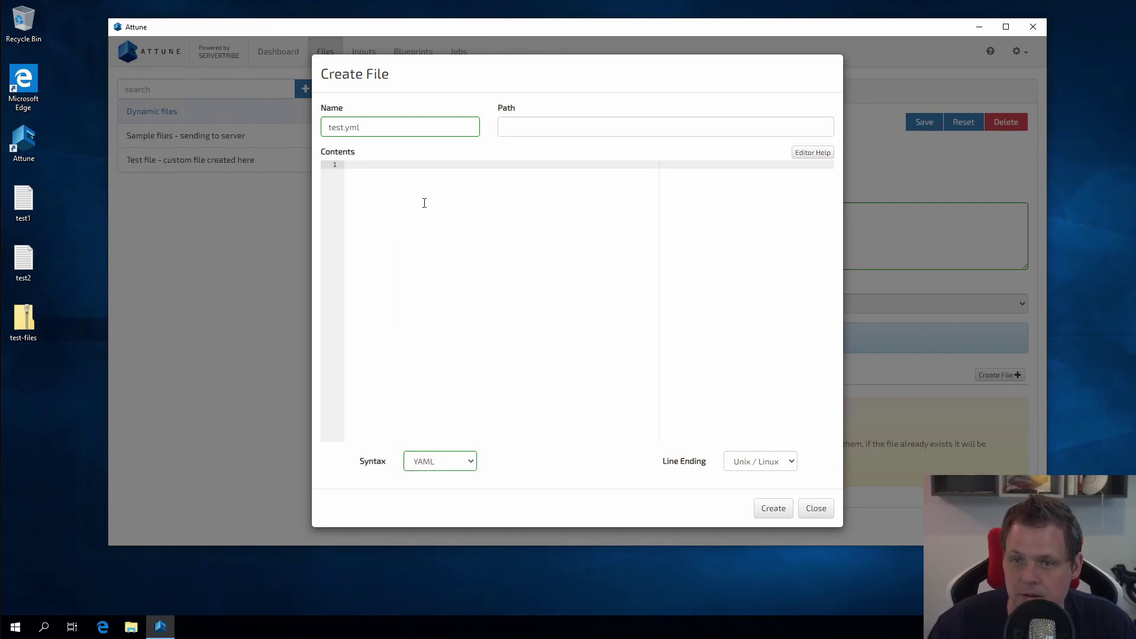
{"action": "type", "text": "Mytest:"}
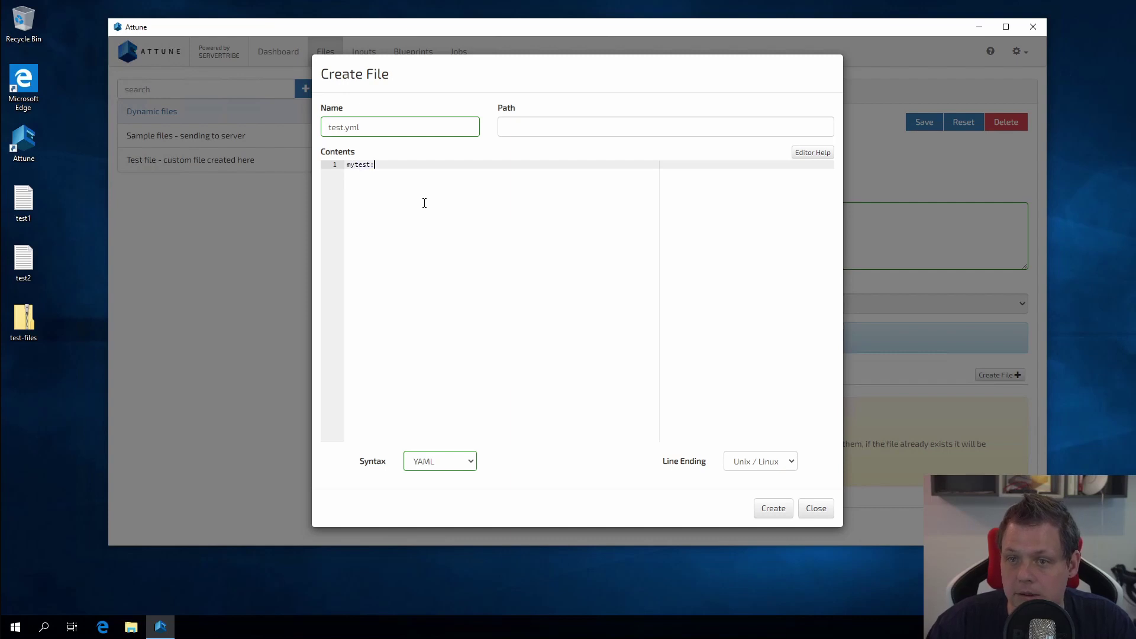
{"action": "key", "text": "Return"}
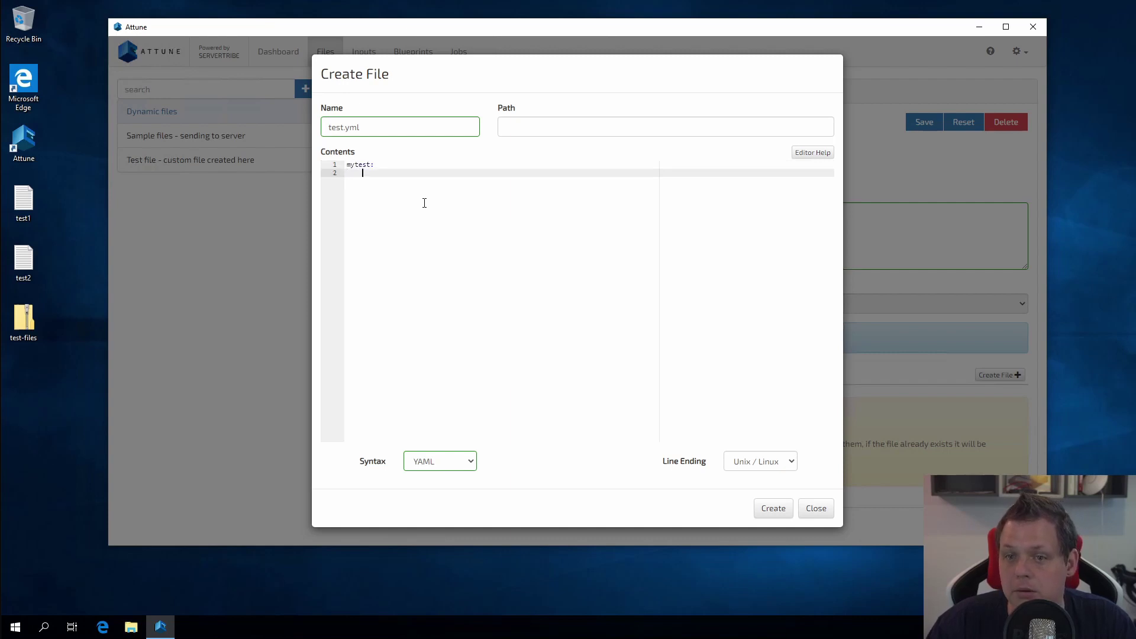
{"action": "type", "text": "test"}
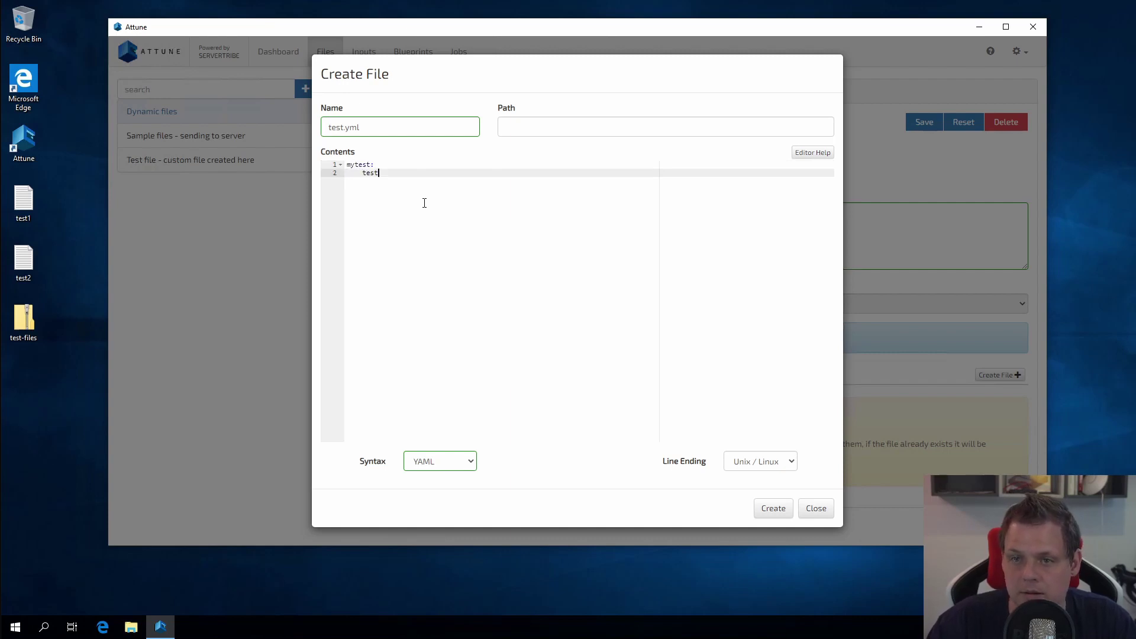
{"action": "key", "text": "BackSpace"}
{"action": "key", "text": "BackSpace"}
{"action": "key", "text": "BackSpace"}
{"action": "key", "text": "BackSpace"}
{"action": "type", "text": "name: ${"}
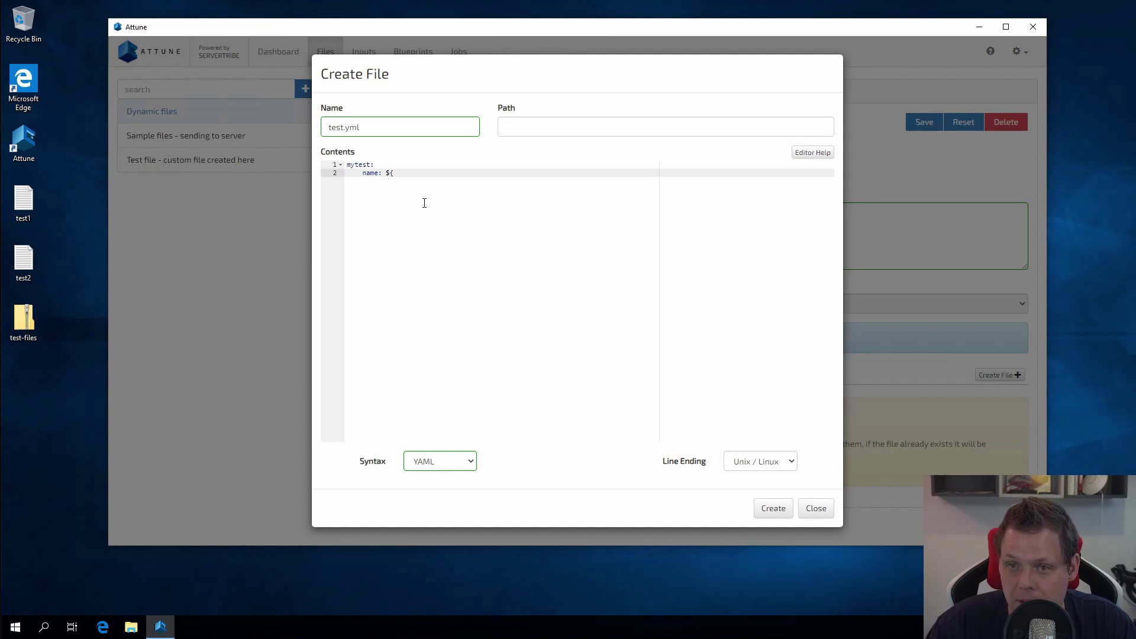
{"action": "type", "text": "name}"}
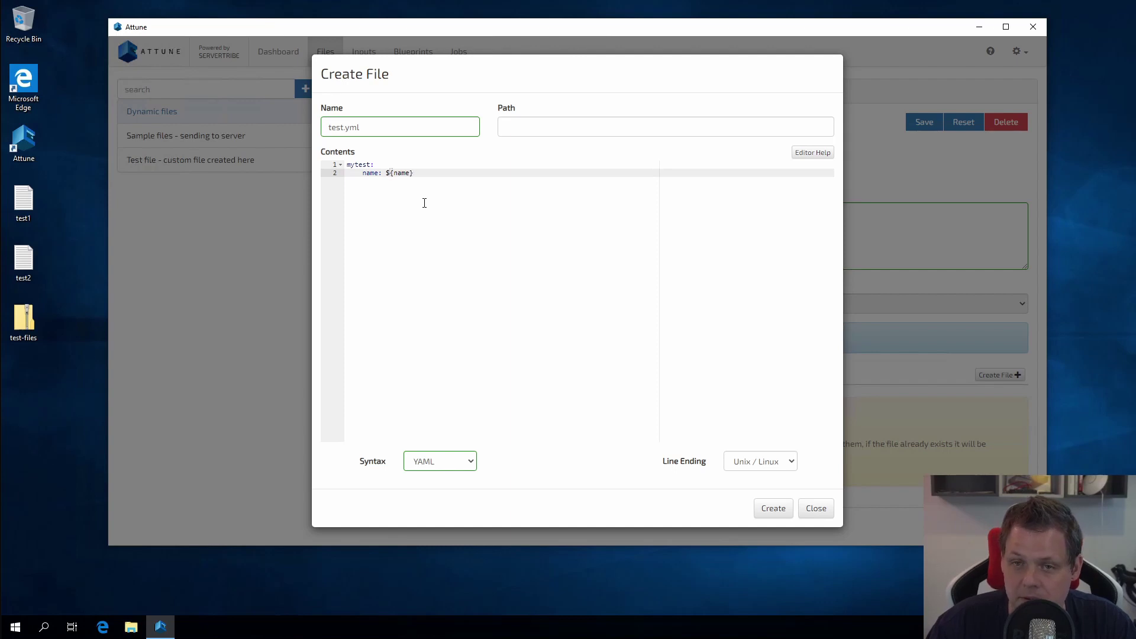
{"action": "key", "text": "Return"}
{"action": "type", "text": "age: ${"}
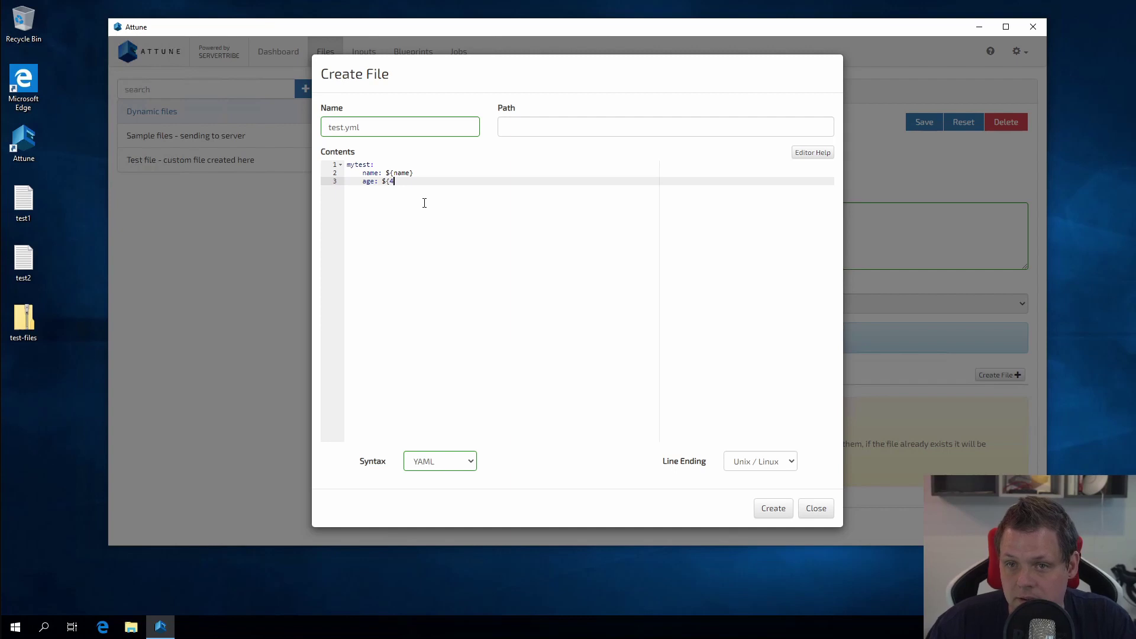
{"action": "type", "text": "age}"}
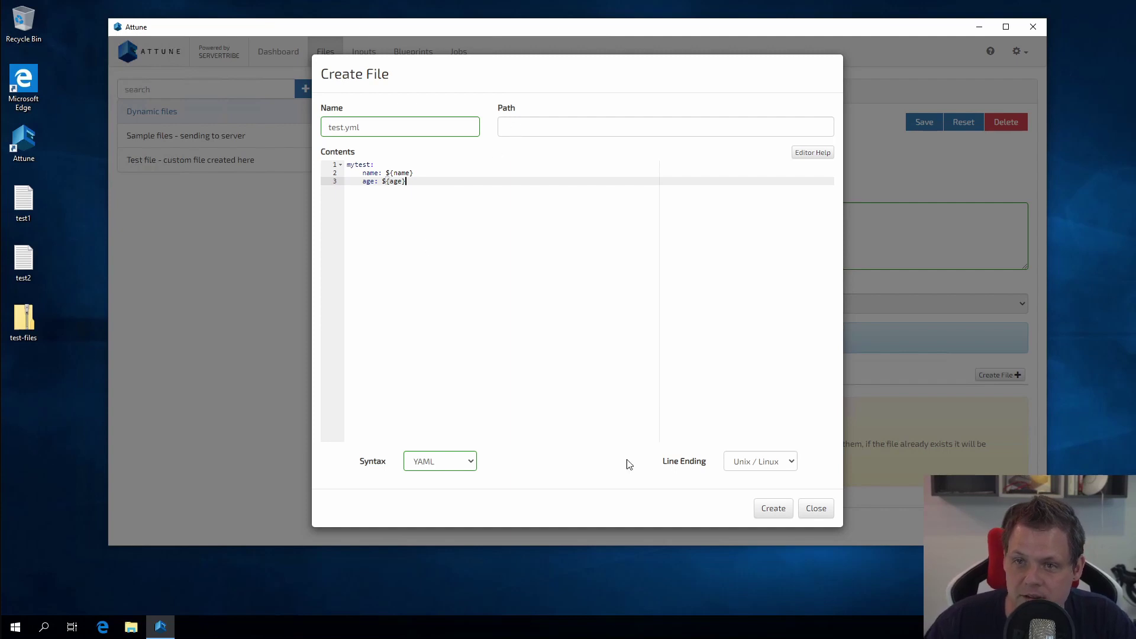
Step: Keep Unix/Linux line endings, create test.yml, and save the Dynamic files entry
{"action": "left_click", "coordinate": [759, 463]}
{"action": "left_click", "coordinate": [670, 479]}
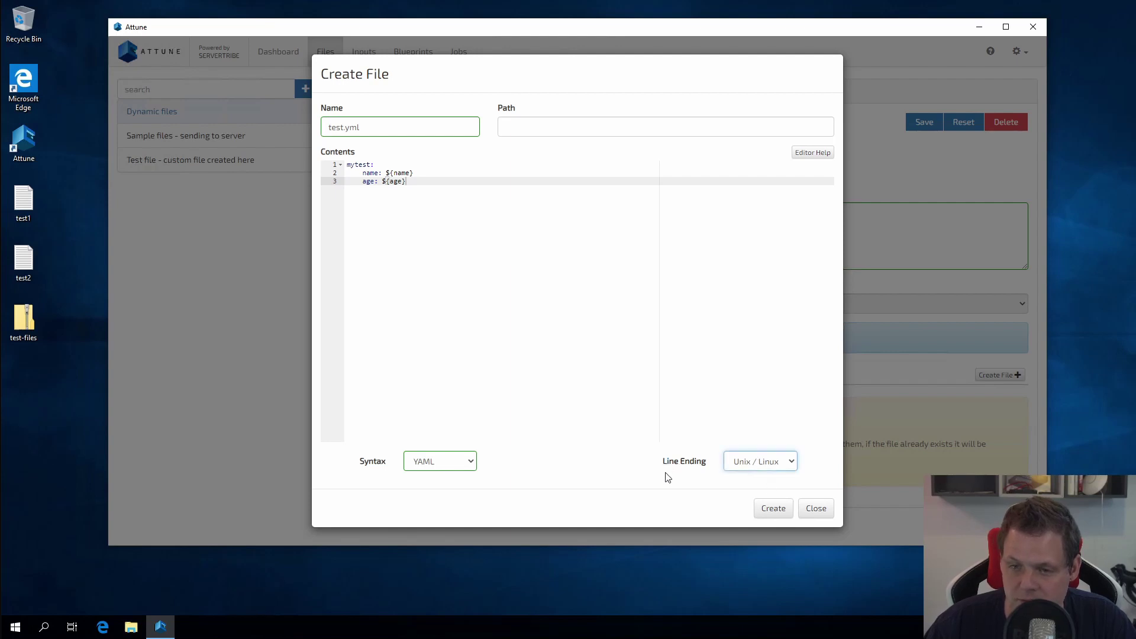
{"action": "left_click", "coordinate": [774, 509]}
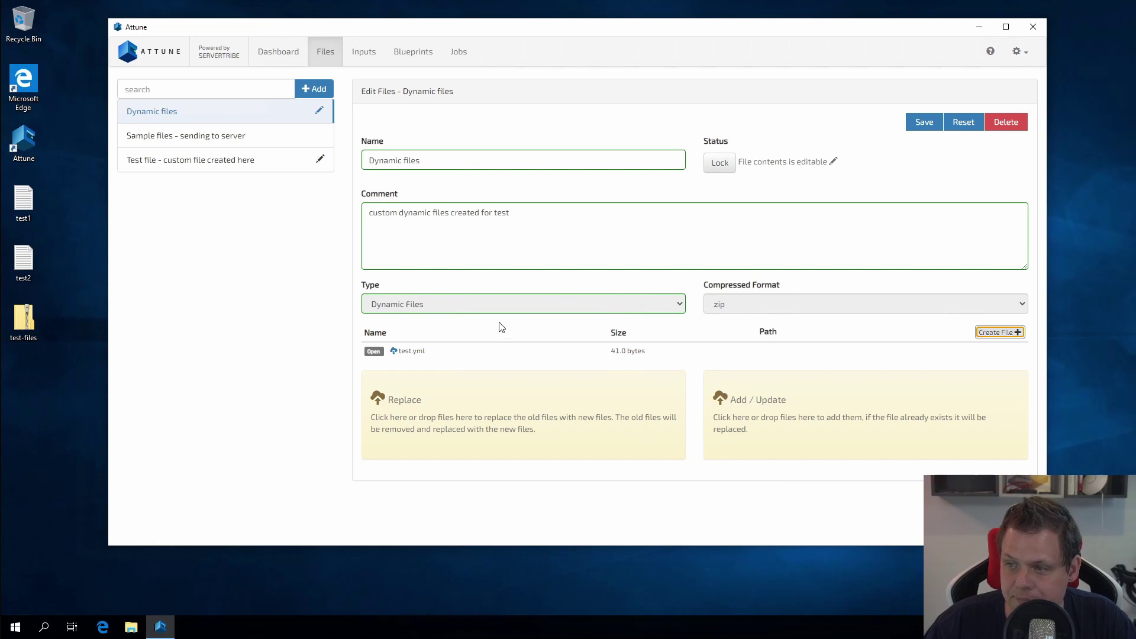
{"action": "left_click", "coordinate": [925, 127]}
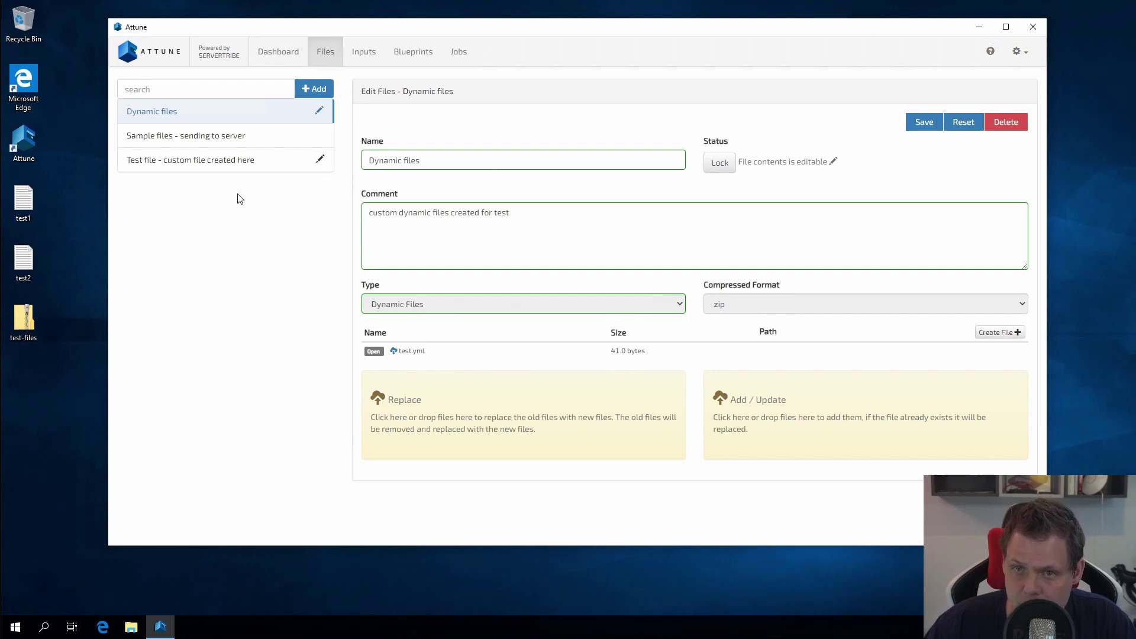
{"action": "left_click", "coordinate": [415, 52]}
Step: Add a Push Dynamic Files step named 'dynamic files - yml' to the first blueprint test task
{"action": "left_click", "coordinate": [170, 128]}
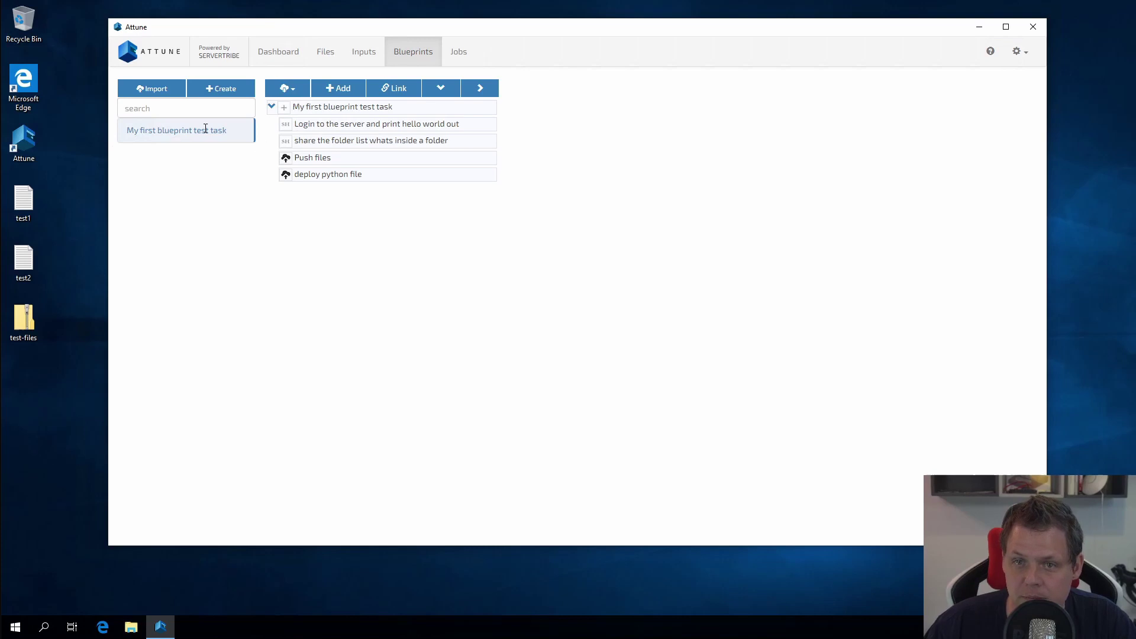
{"action": "left_click", "coordinate": [346, 88]}
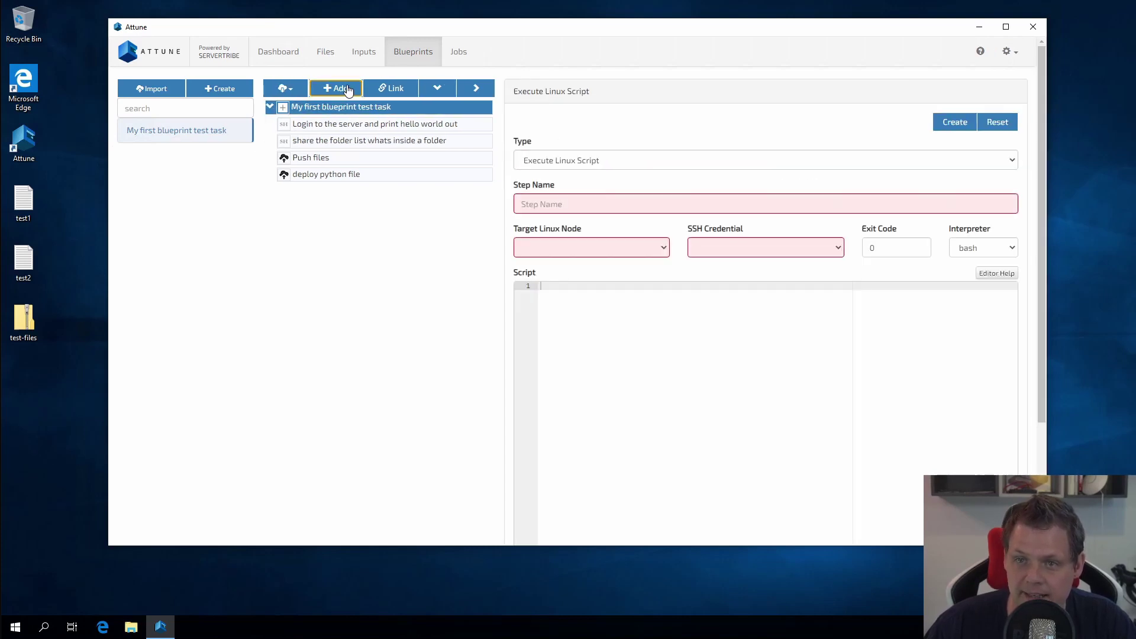
{"action": "left_click", "coordinate": [627, 163]}
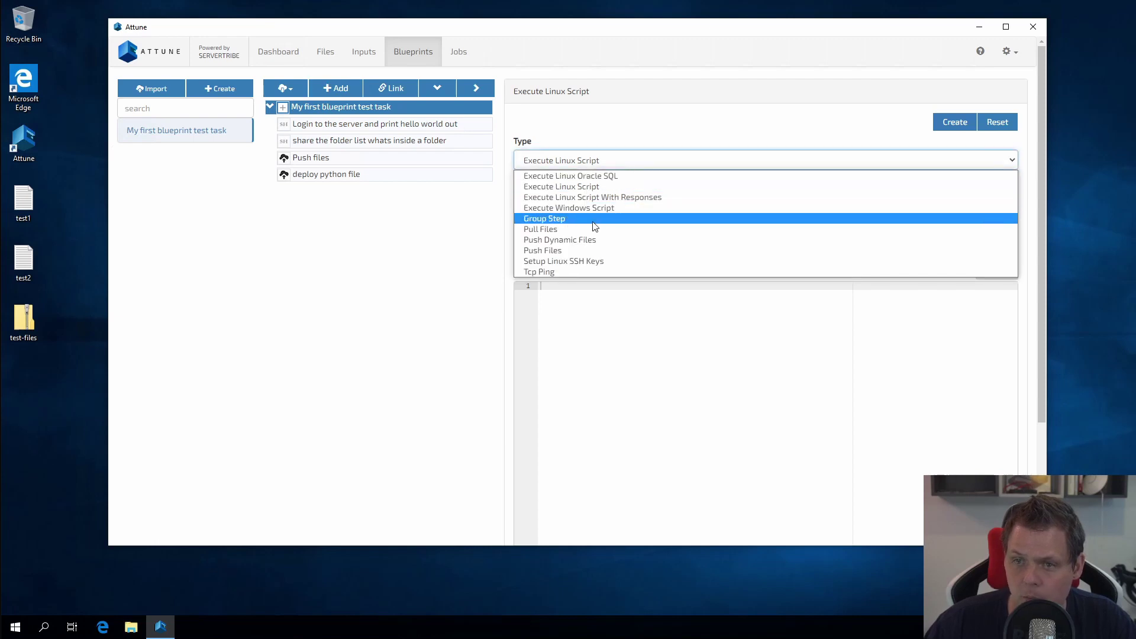
{"action": "left_click", "coordinate": [559, 241]}
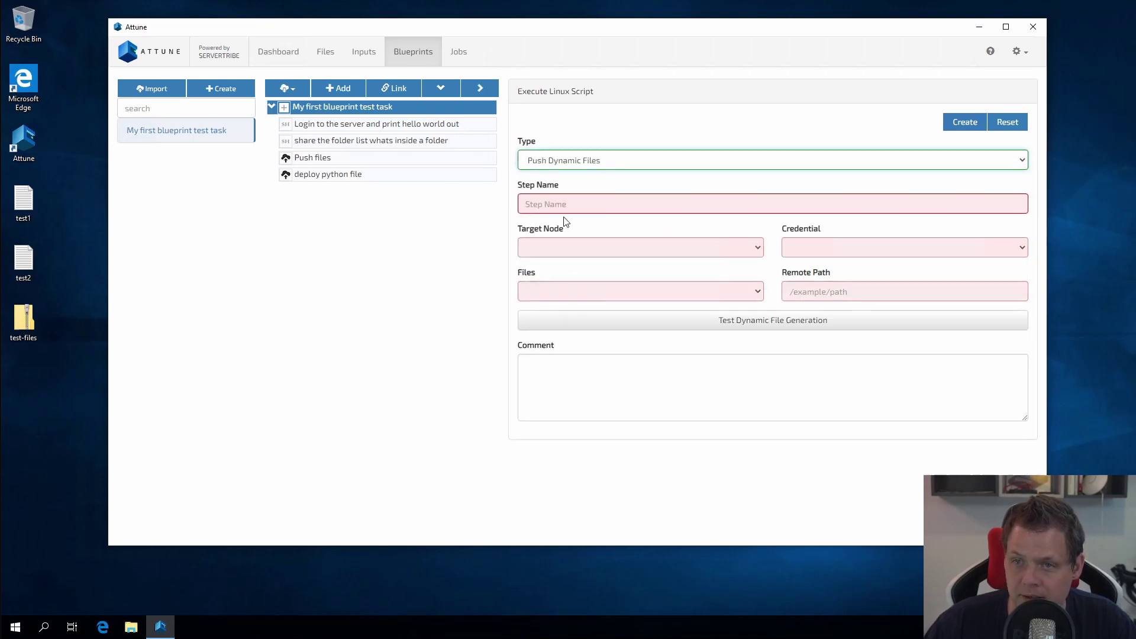
{"action": "left_click", "coordinate": [557, 203]}
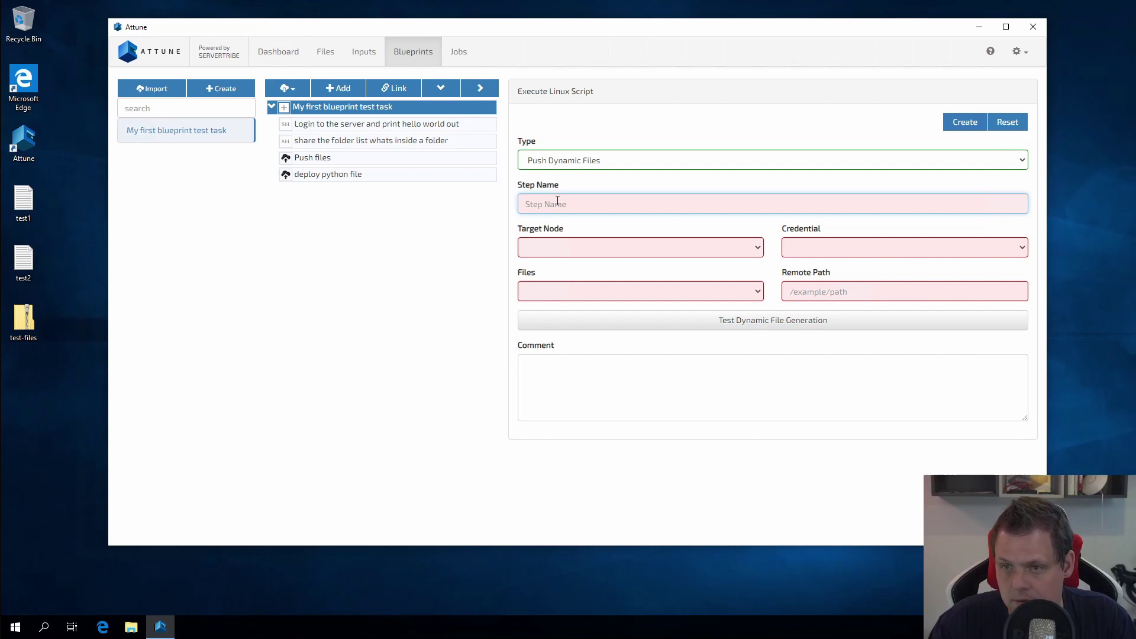
{"action": "type", "text": "d"}
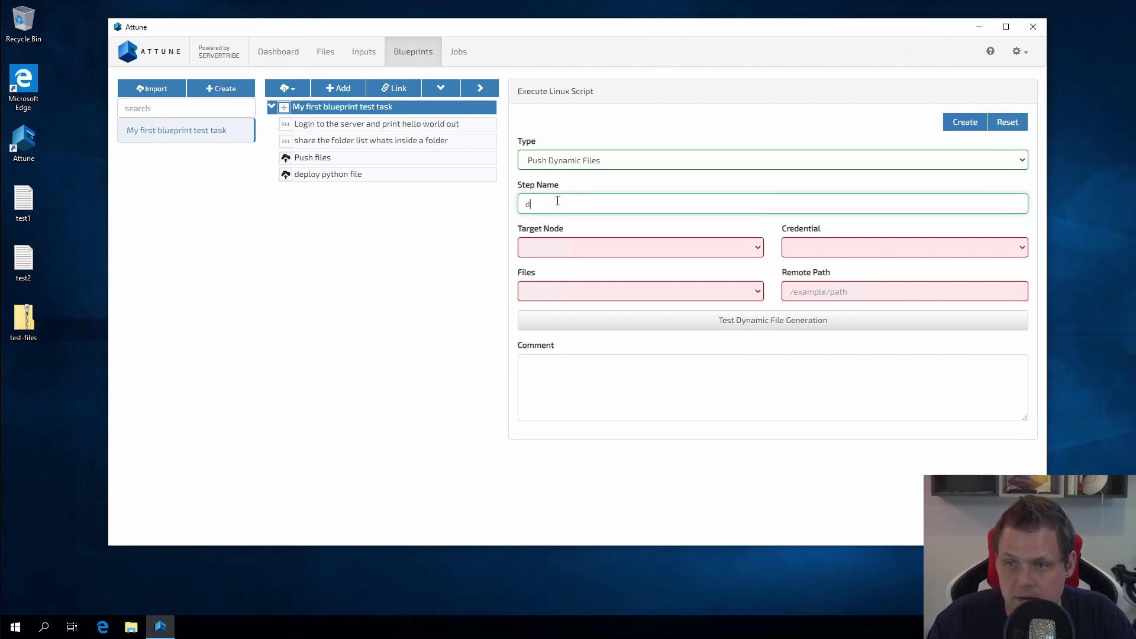
{"action": "type", "text": "y"}
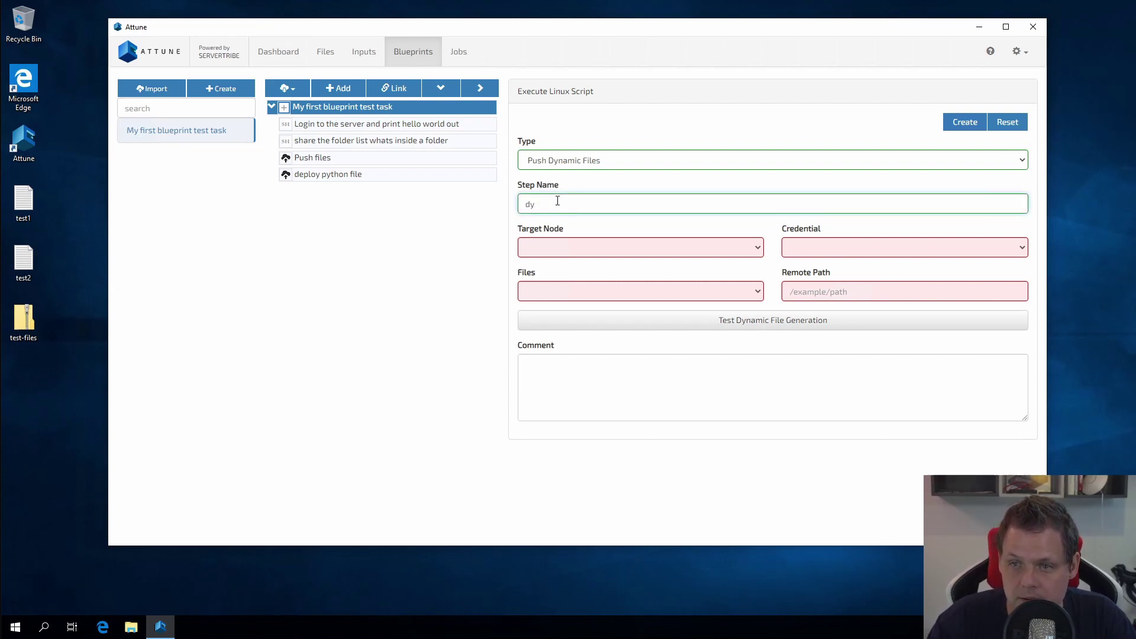
{"action": "type", "text": "namic files -"}
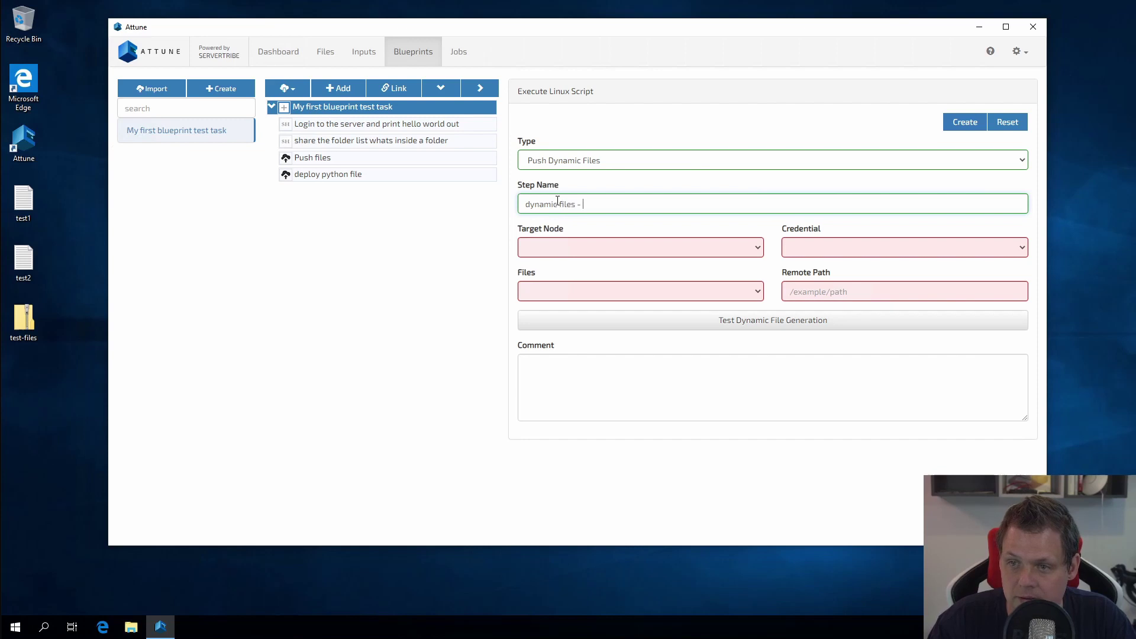
{"action": "type", "text": " yml"}
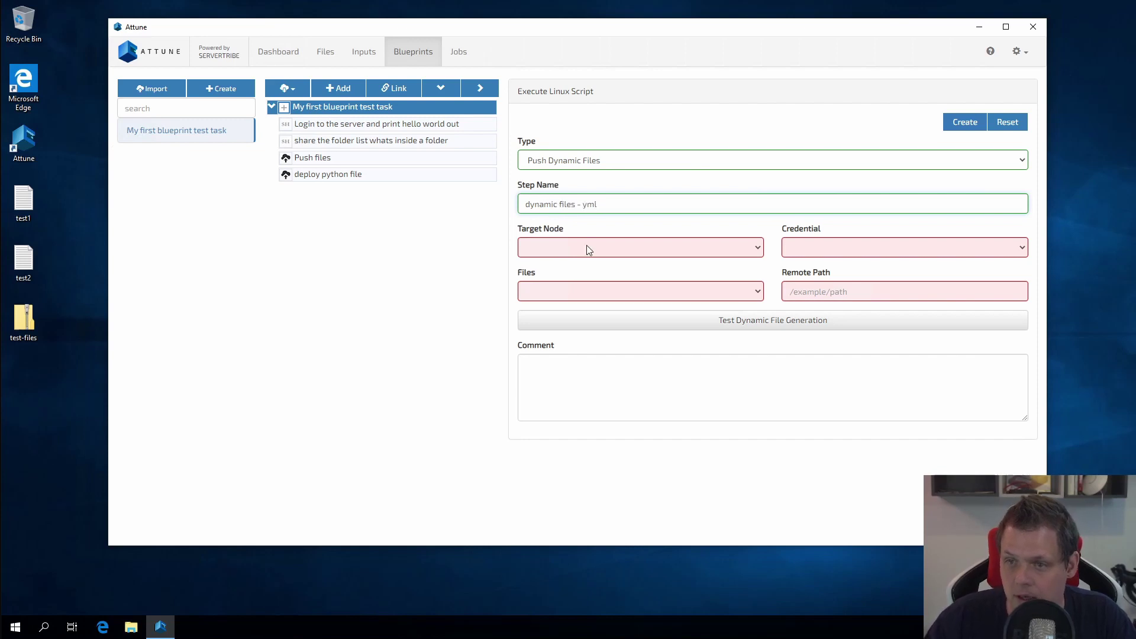
Step: Target TestMachineHyperV-Linux with the root credential, Dynamic files set, and the user's home path
{"action": "left_click", "coordinate": [589, 248]}
{"action": "left_click", "coordinate": [585, 264]}
{"action": "left_click", "coordinate": [820, 244]}
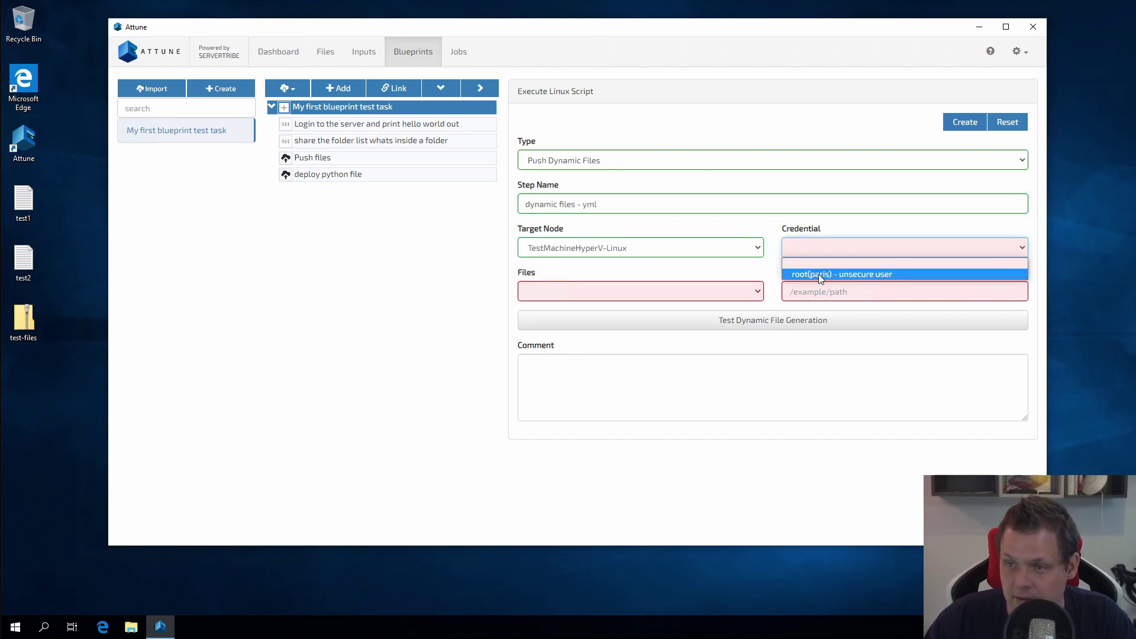
{"action": "left_click", "coordinate": [818, 275]}
{"action": "left_click", "coordinate": [687, 291]}
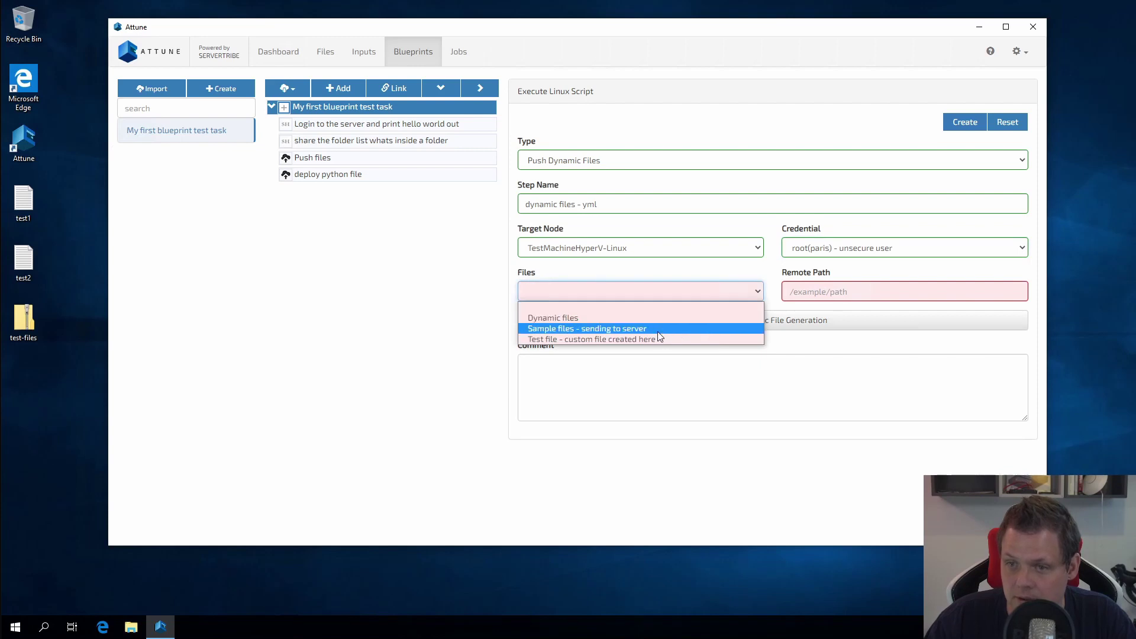
{"action": "left_click", "coordinate": [554, 318]}
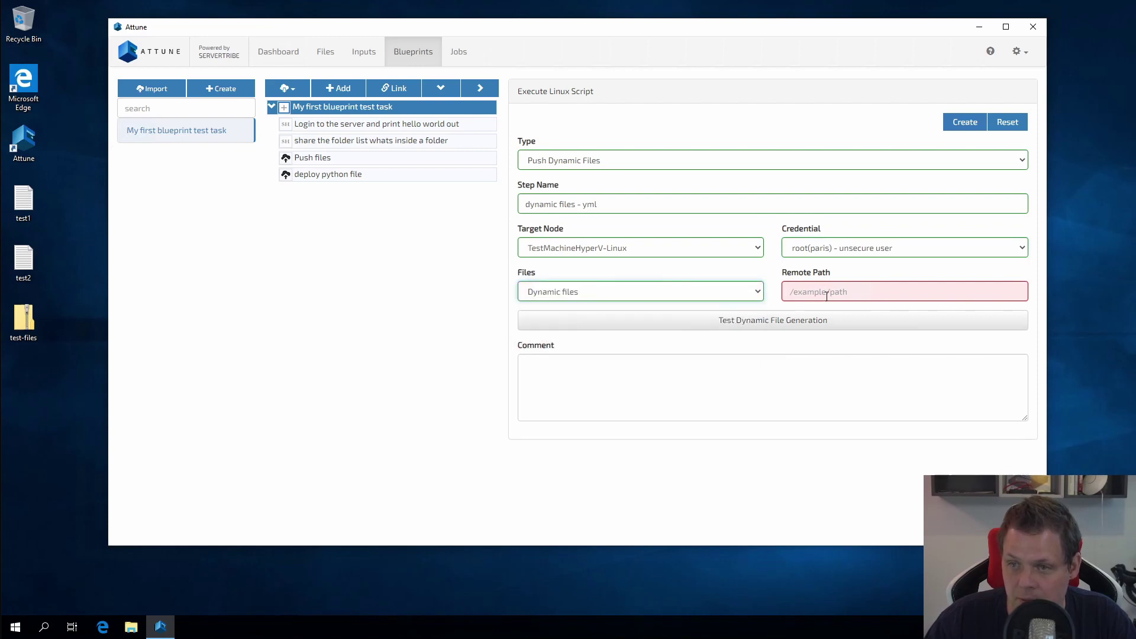
{"action": "left_click", "coordinate": [829, 294]}
{"action": "type", "text": "/home/"}
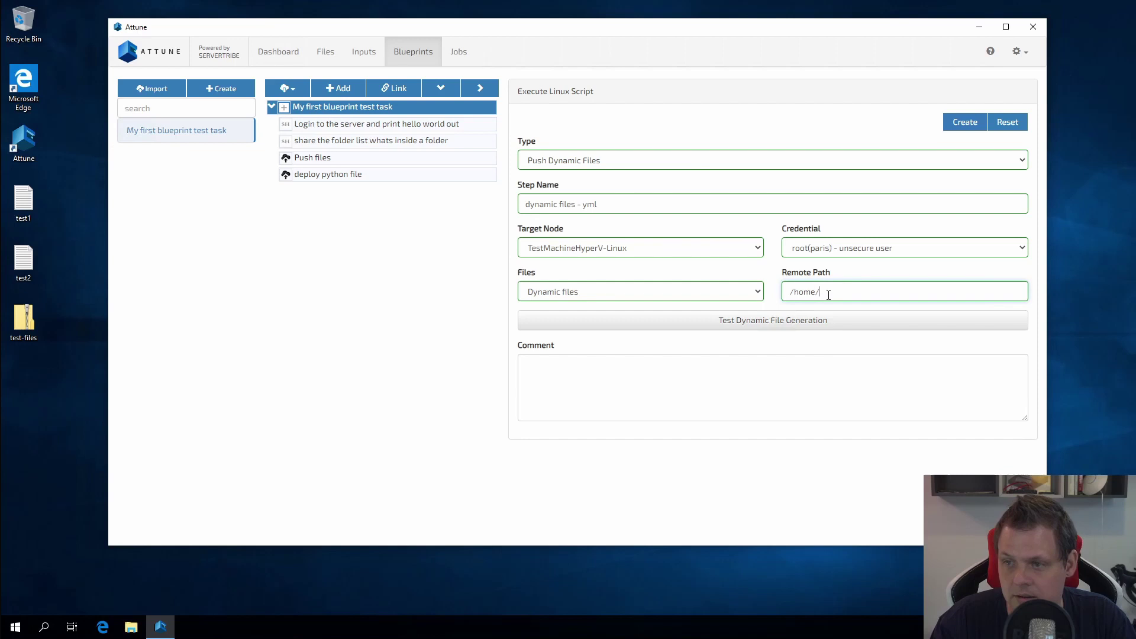
{"action": "type", "text": "paris"}
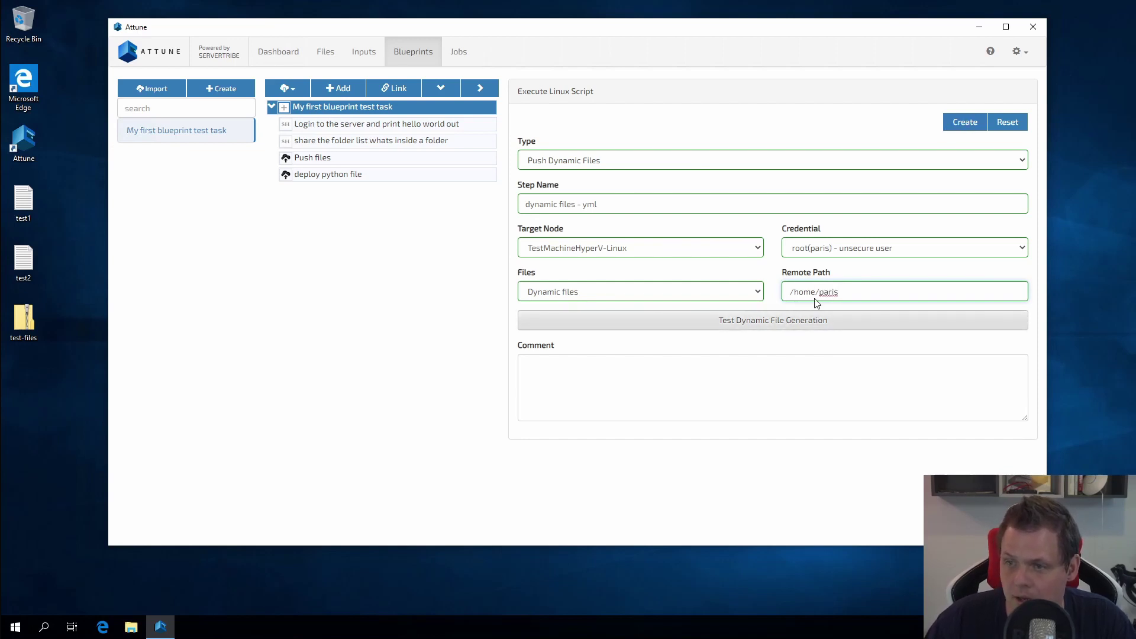
Step: Create the step, mark test.yml as dynamic, preview it, and test dynamic file generation
{"action": "left_click", "coordinate": [956, 125]}
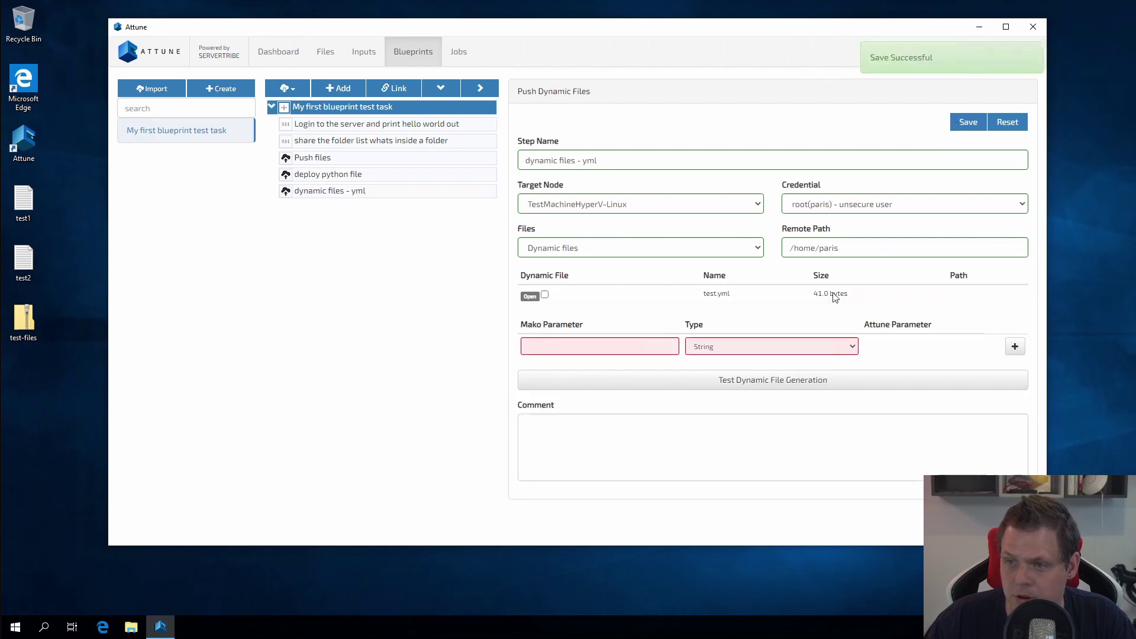
{"action": "left_click", "coordinate": [544, 295]}
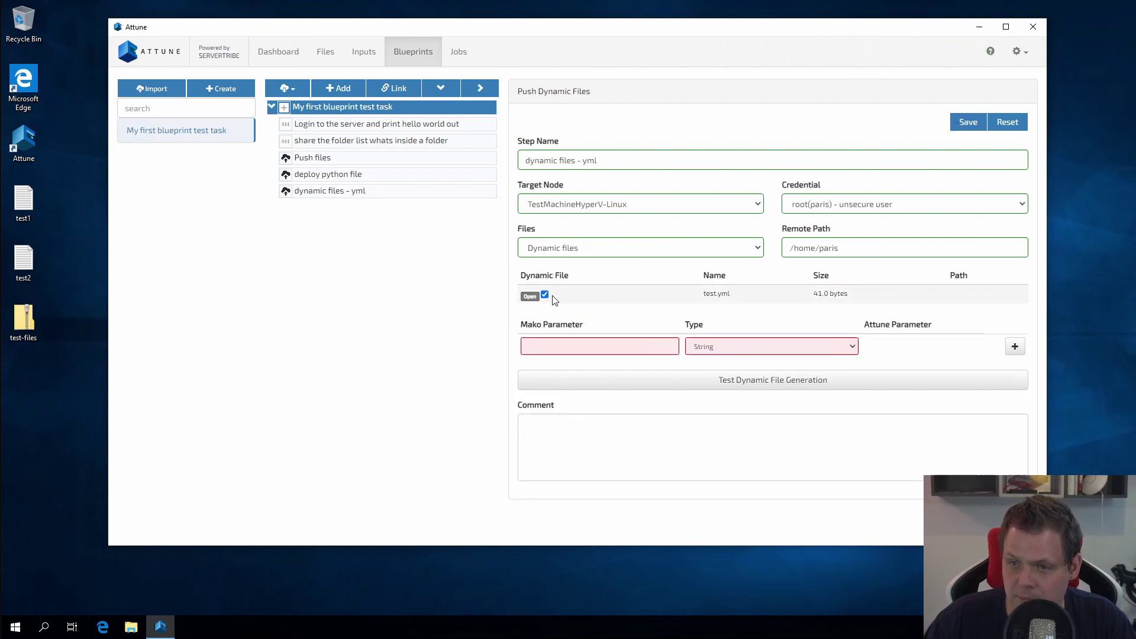
{"action": "left_click", "coordinate": [529, 298]}
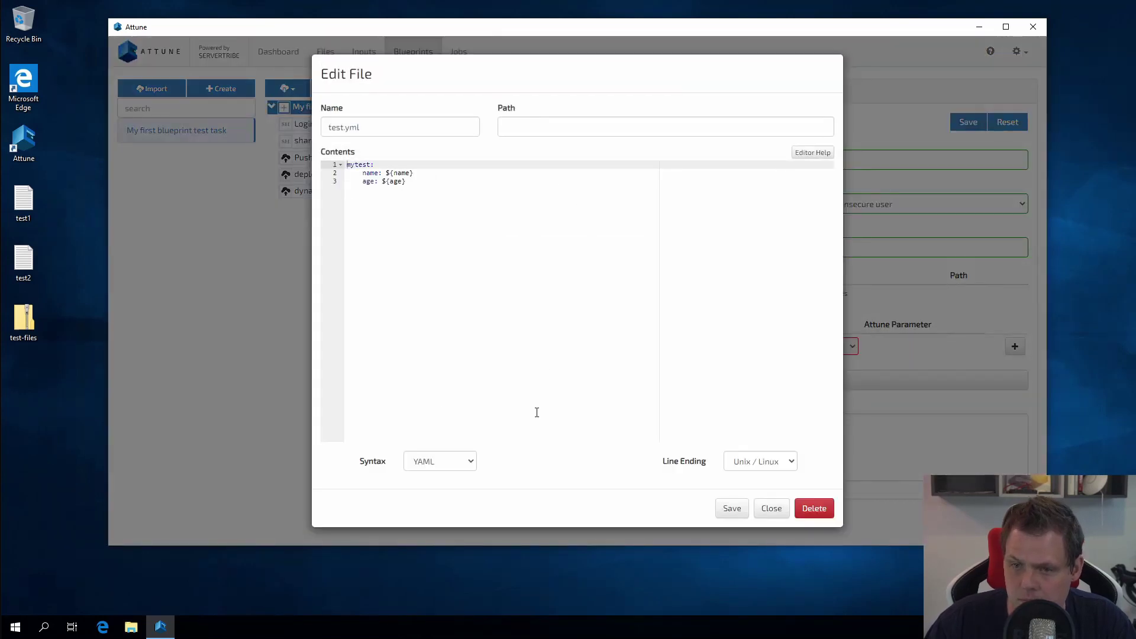
{"action": "left_click", "coordinate": [769, 510]}
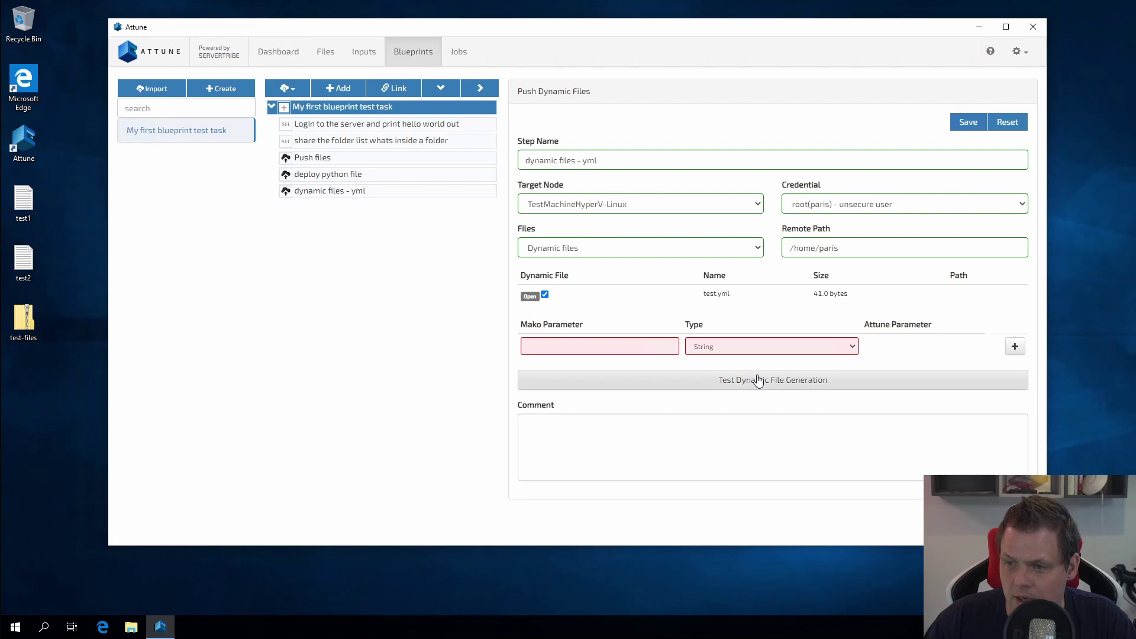
{"action": "left_click", "coordinate": [759, 385]}
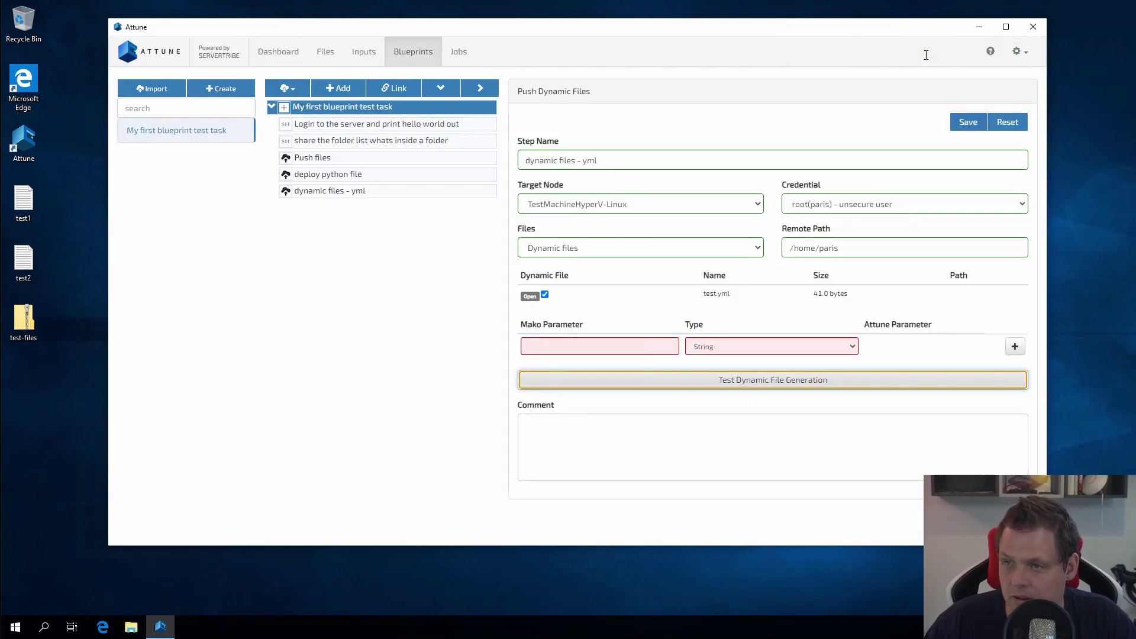
Step: Add a String-type Mako parameter called 'name'
{"action": "left_click", "coordinate": [629, 347]}
{"action": "left_click", "coordinate": [744, 353]}
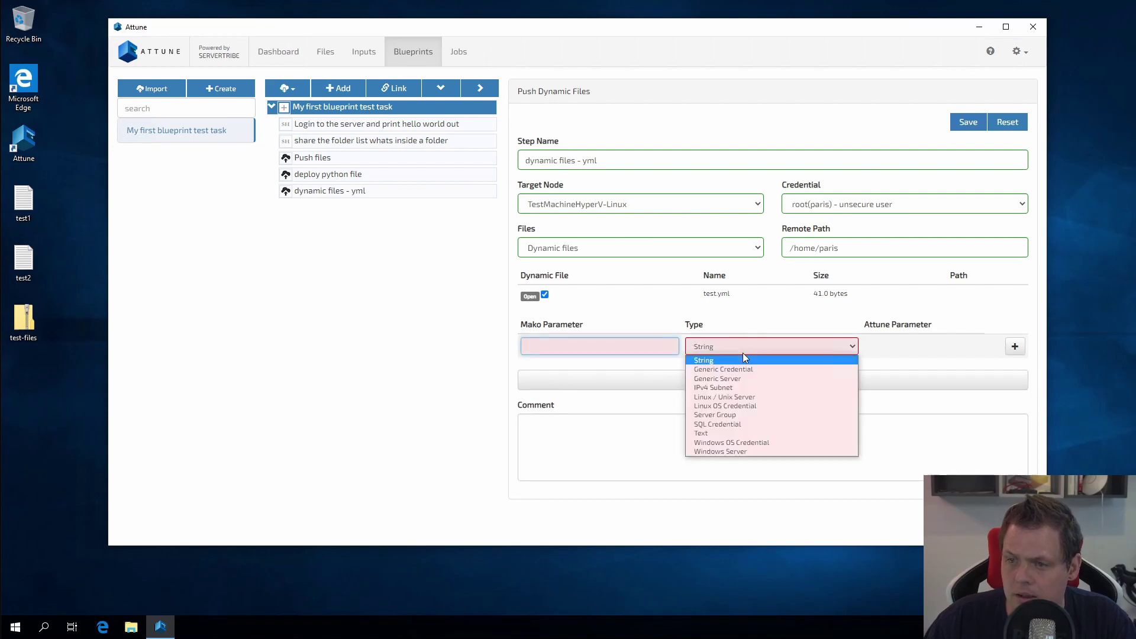
{"action": "left_click", "coordinate": [726, 346]}
{"action": "left_click", "coordinate": [732, 346]}
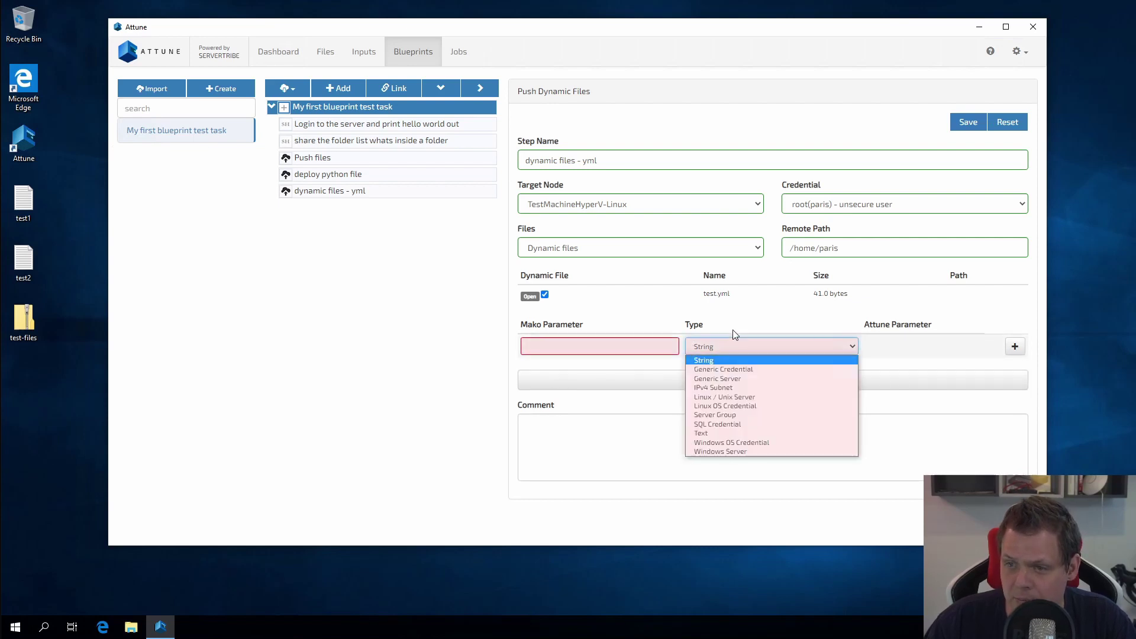
{"action": "left_click", "coordinate": [723, 346]}
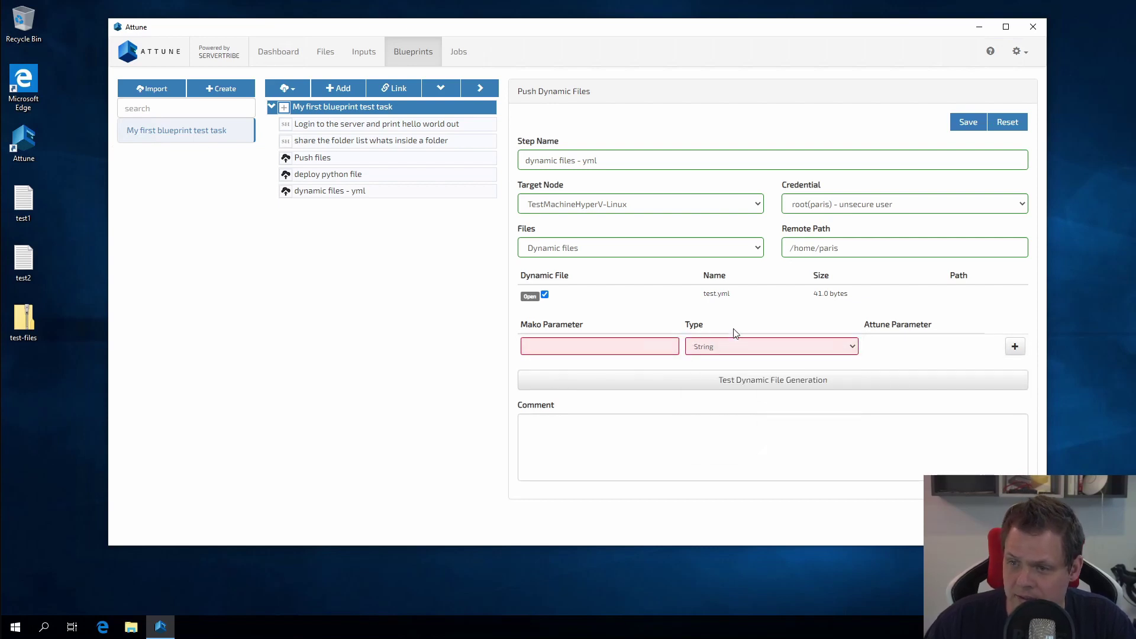
{"action": "left_click", "coordinate": [642, 350]}
{"action": "type", "text": "name"}
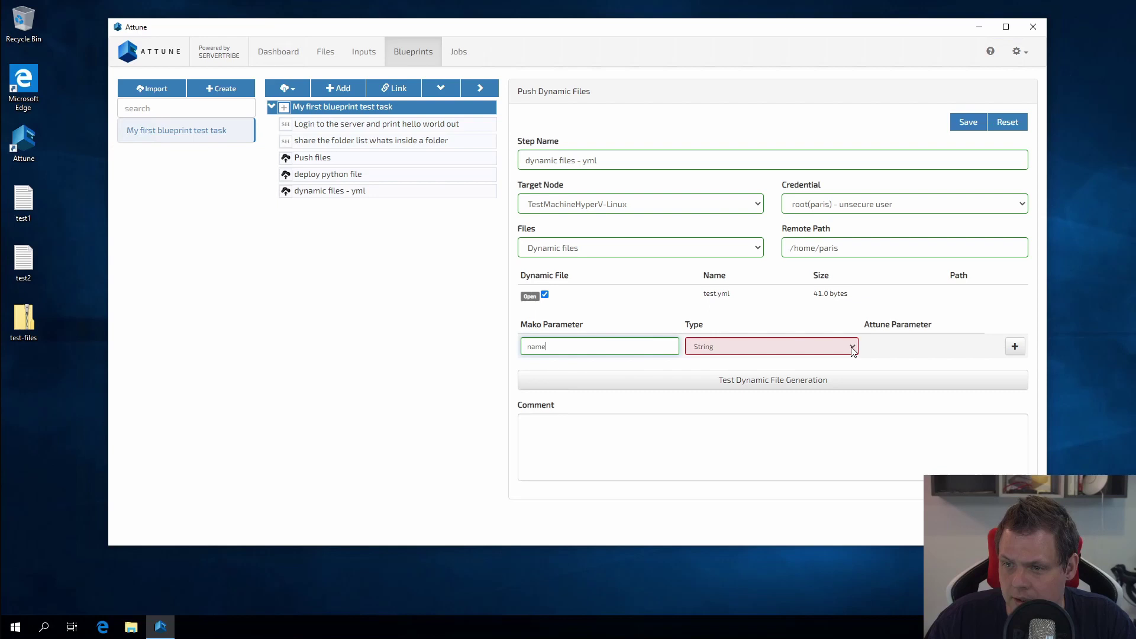
Step: Add a second Mako parameter 'age' and set its type to String
{"action": "left_click", "coordinate": [1010, 348]}
{"action": "left_click", "coordinate": [633, 377]}
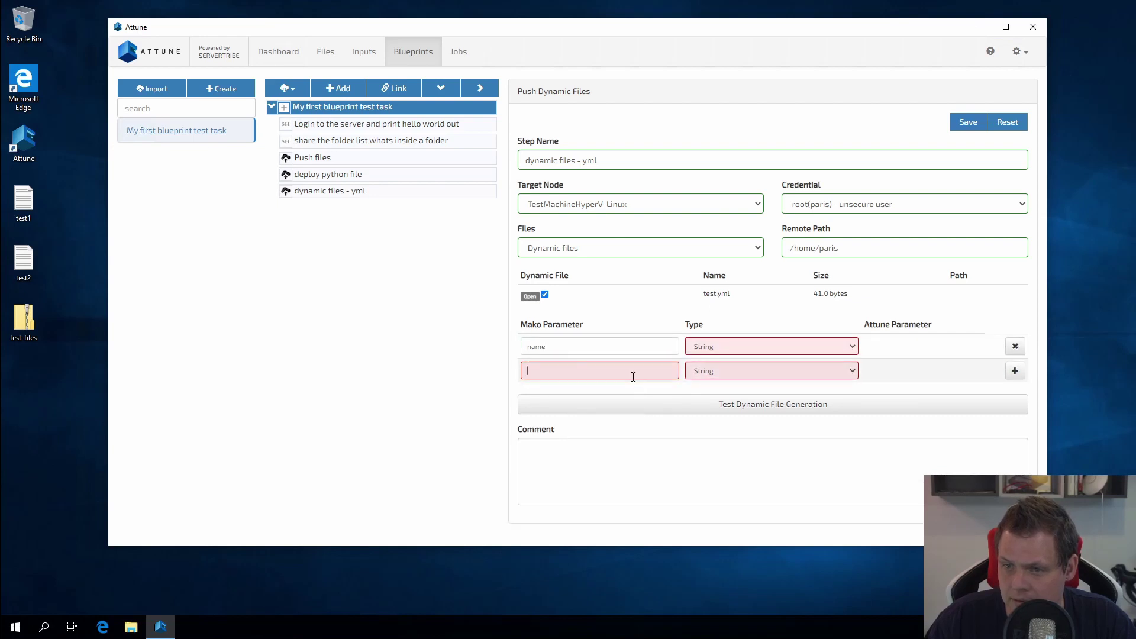
{"action": "type", "text": "age"}
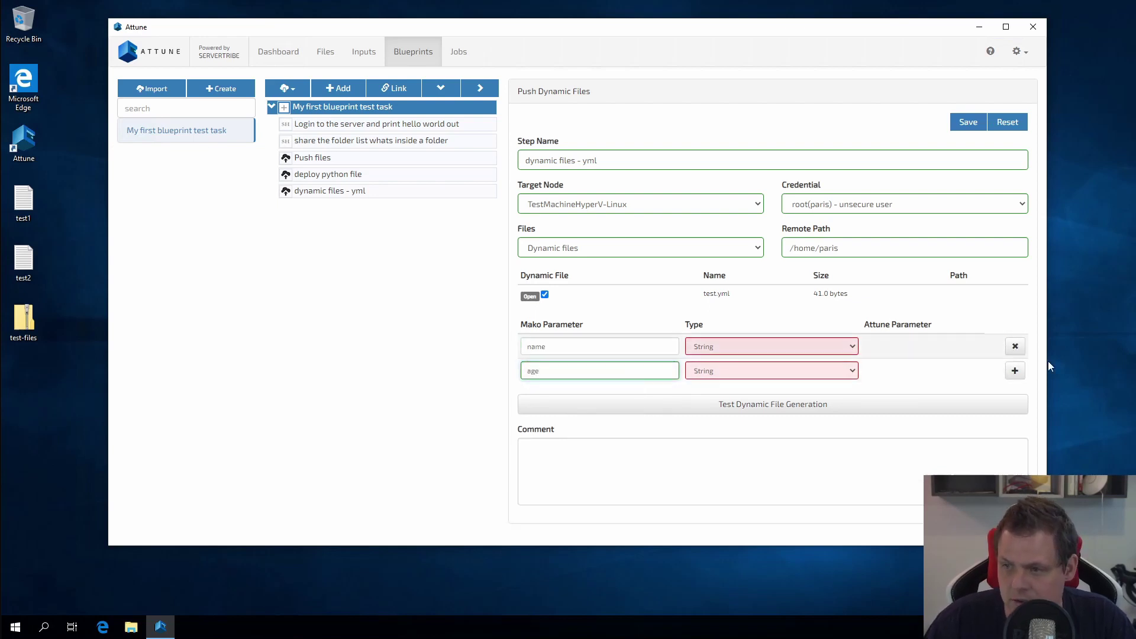
{"action": "left_click", "coordinate": [1015, 371]}
{"action": "left_click", "coordinate": [761, 373]}
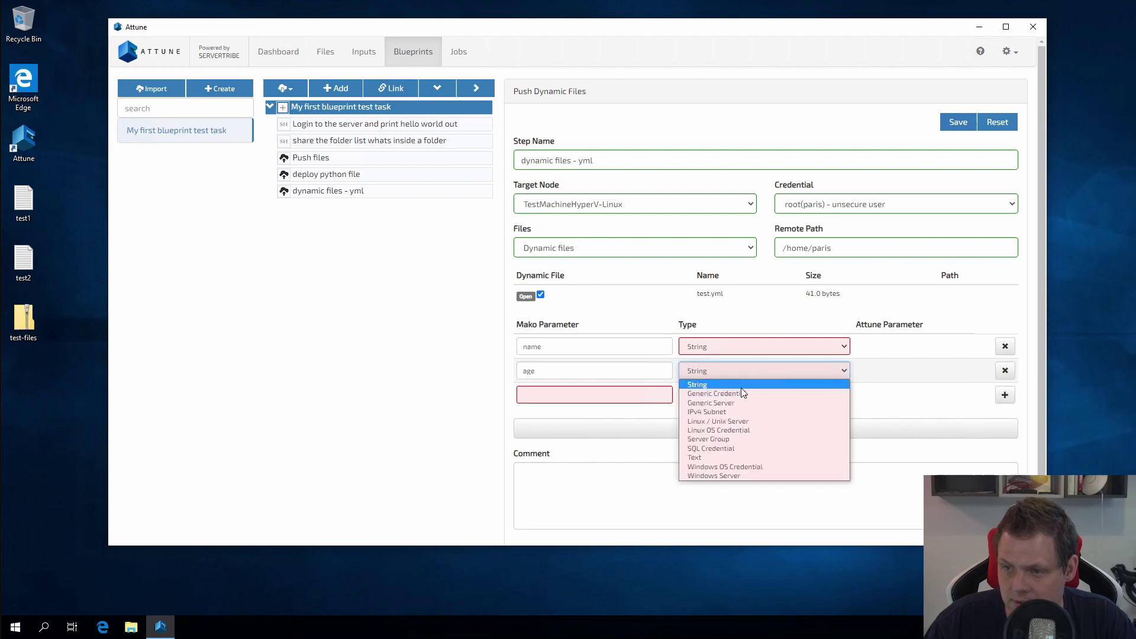
{"action": "left_click", "coordinate": [743, 394]}
{"action": "left_click", "coordinate": [731, 375]}
{"action": "left_click", "coordinate": [723, 384]}
Step: Set the name parameter's type to String and save the step
{"action": "left_click", "coordinate": [711, 350]}
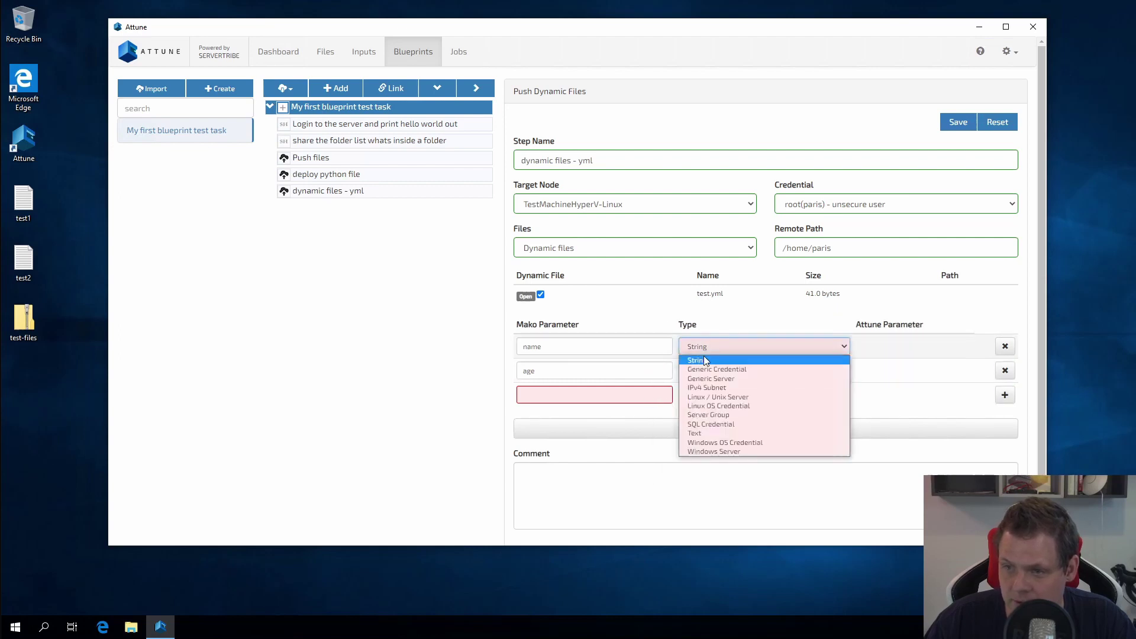
{"action": "left_click", "coordinate": [710, 369]}
{"action": "left_click", "coordinate": [714, 351]}
{"action": "left_click", "coordinate": [712, 359]}
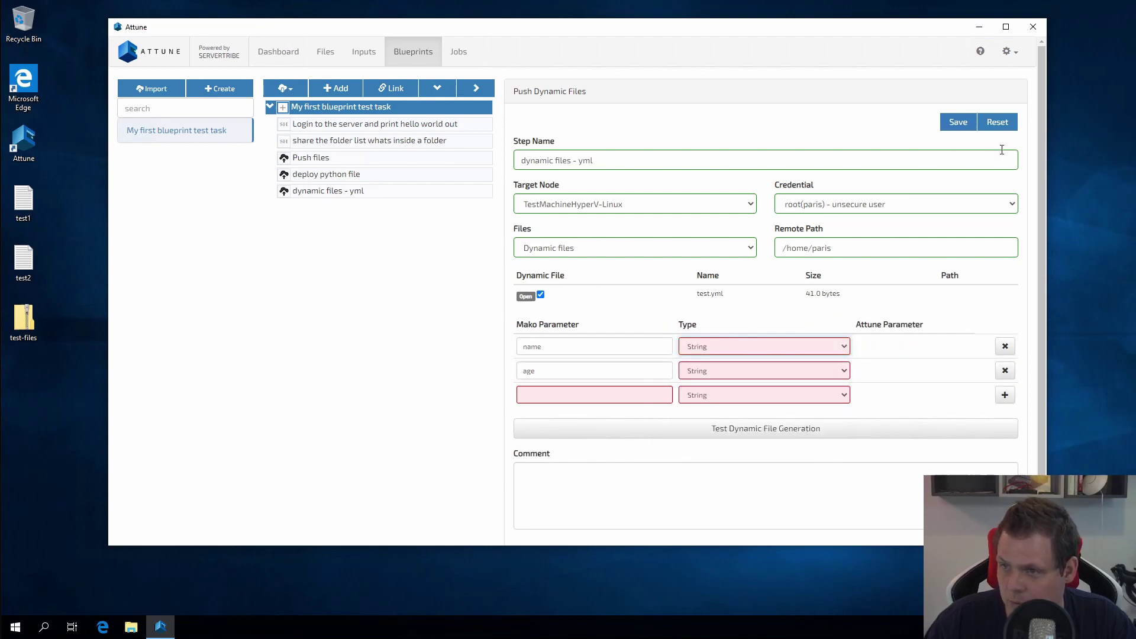
{"action": "left_click", "coordinate": [959, 124]}
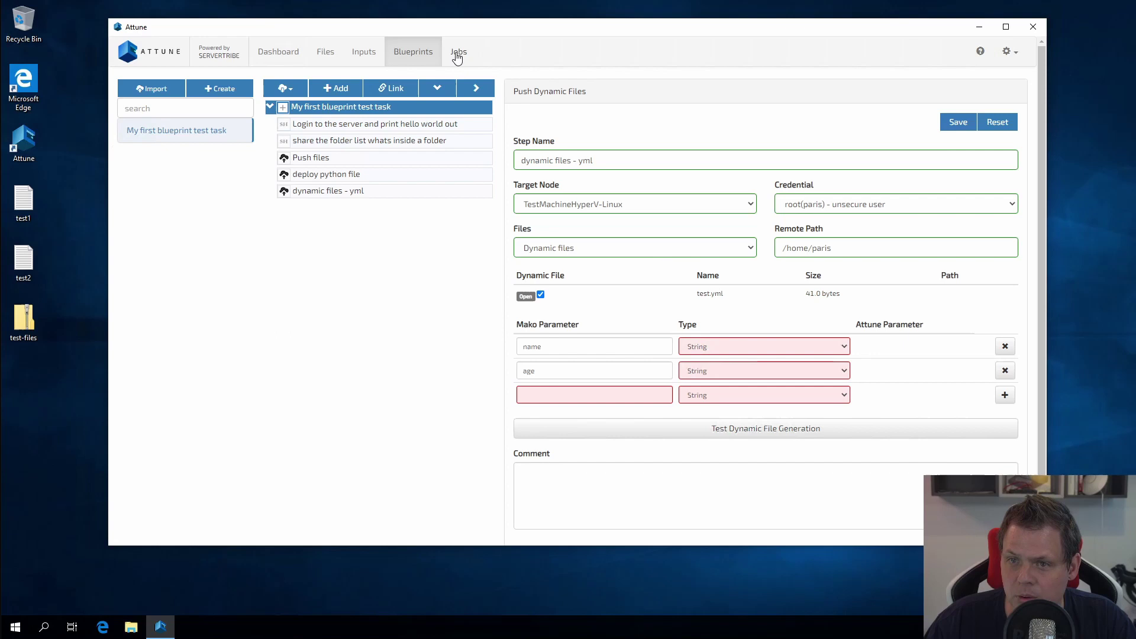
Step: Save Test my job's inputs with age 35 and the name value
{"action": "left_click", "coordinate": [457, 54]}
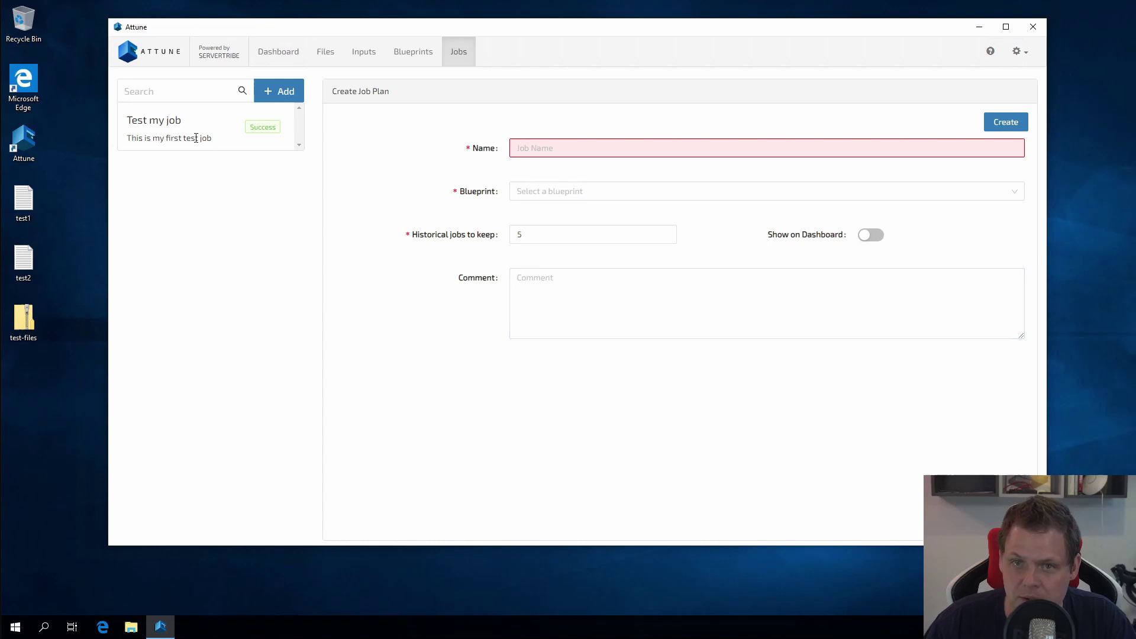
{"action": "left_click", "coordinate": [196, 137]}
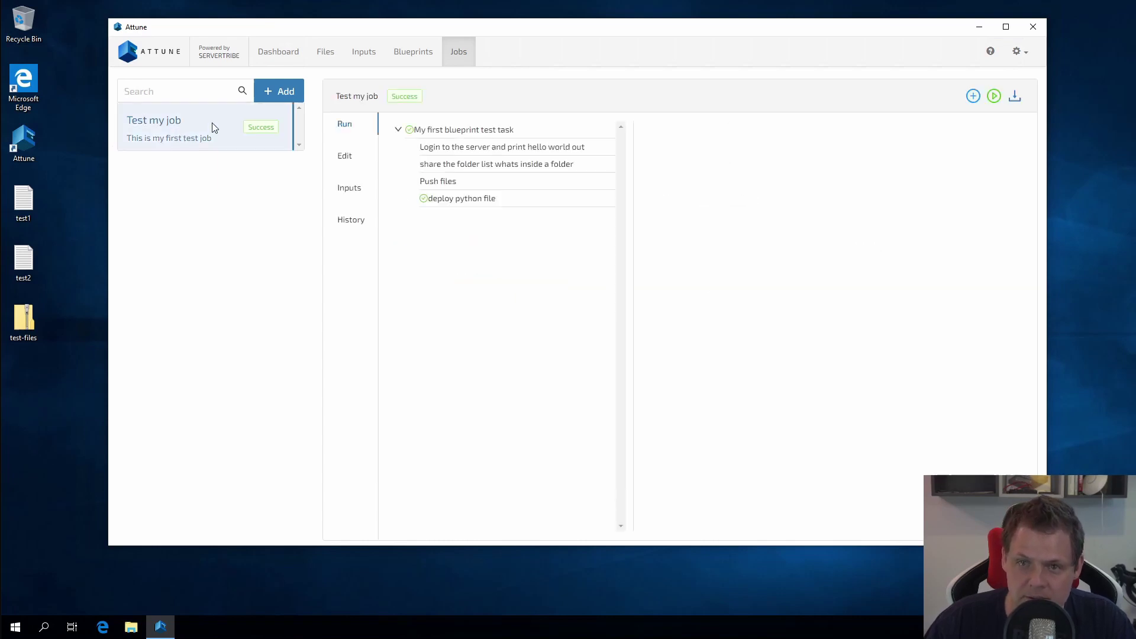
{"action": "left_click", "coordinate": [345, 192]}
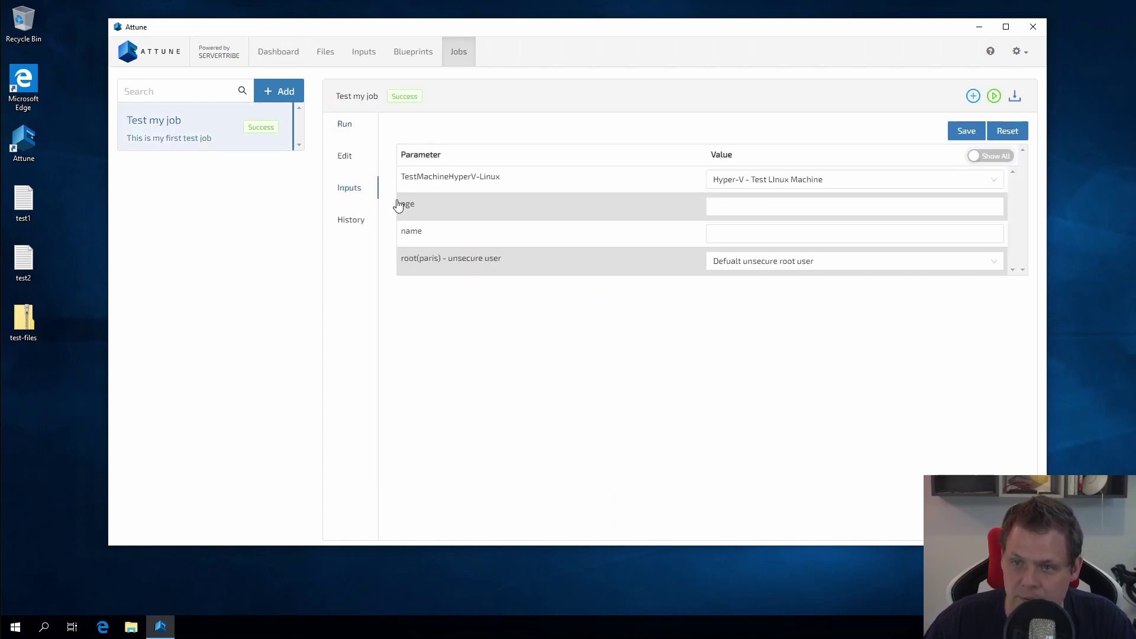
{"action": "left_click", "coordinate": [740, 208]}
{"action": "left_click", "coordinate": [751, 233]}
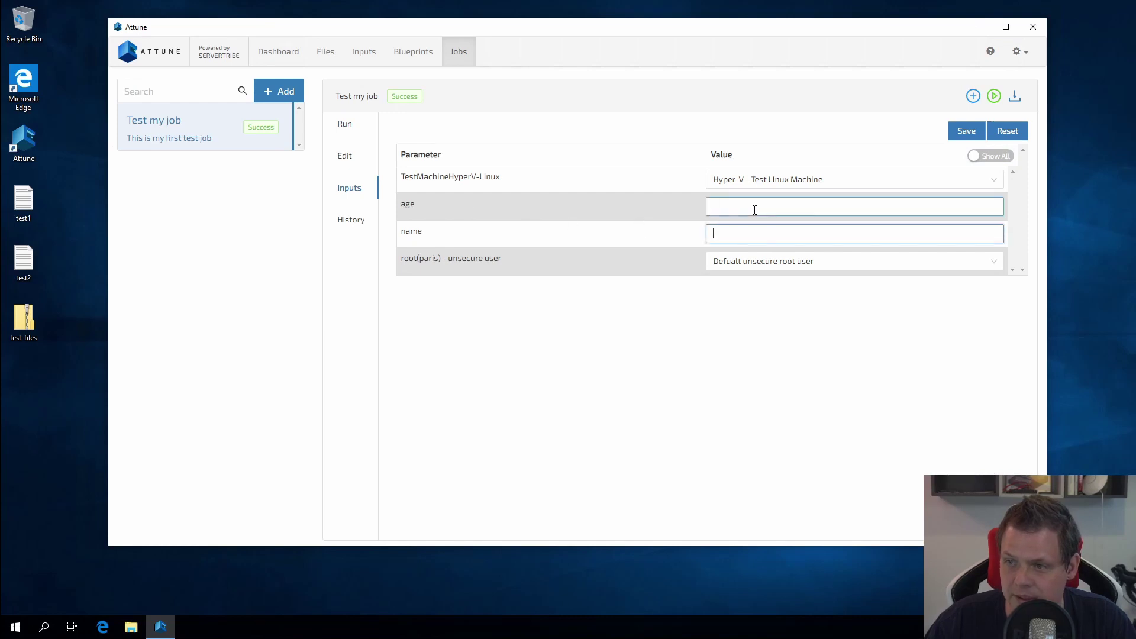
{"action": "left_click", "coordinate": [755, 210]}
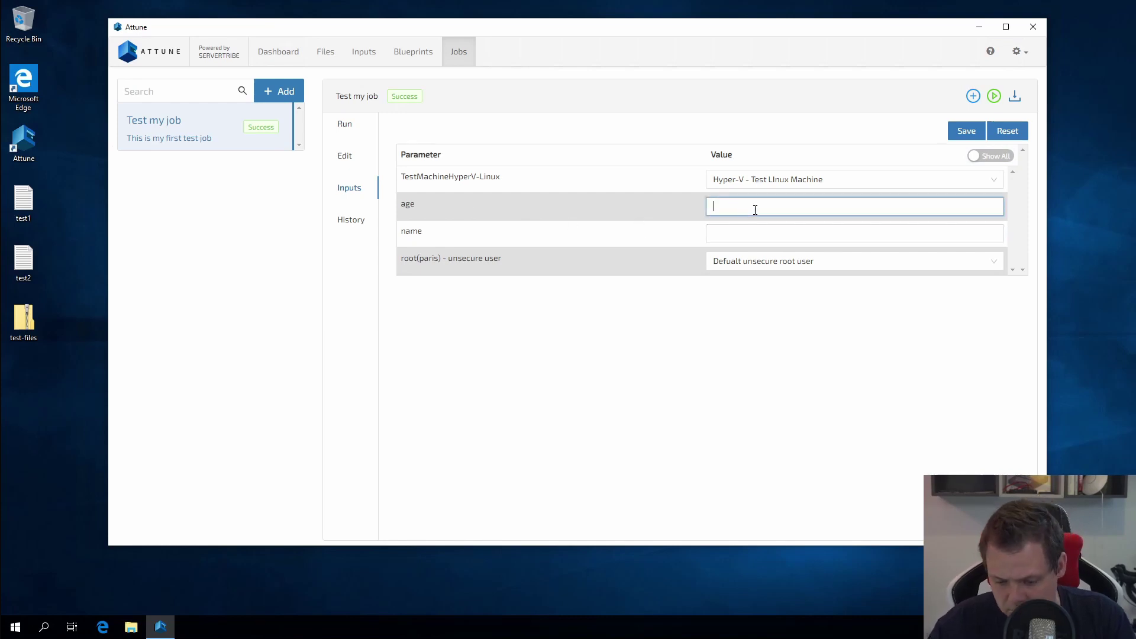
{"action": "type", "text": "35"}
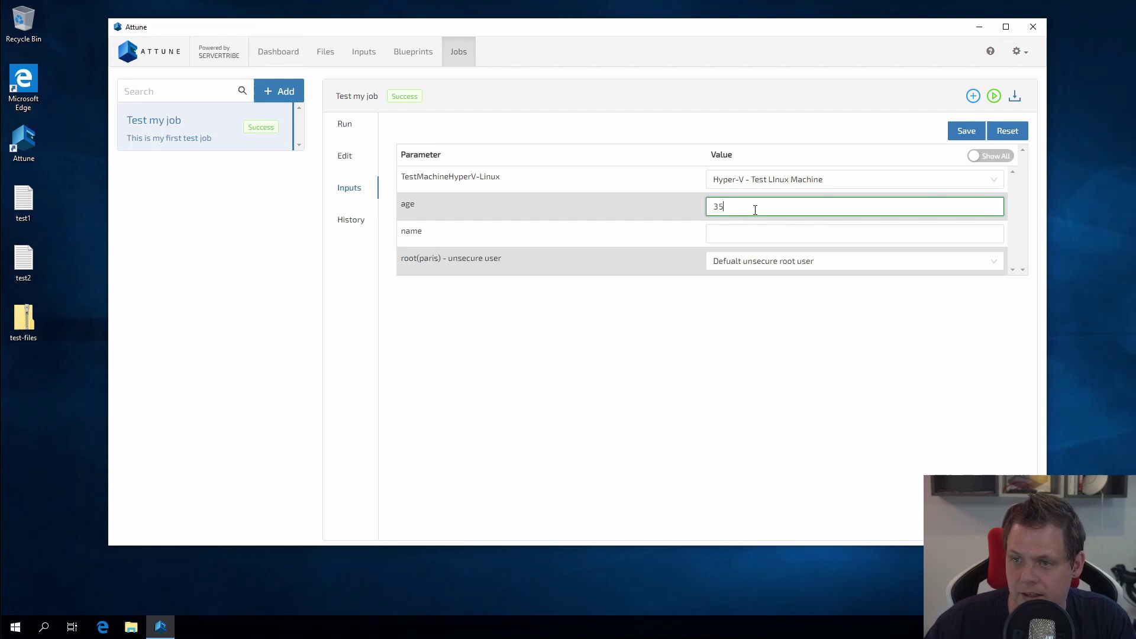
{"action": "left_click", "coordinate": [757, 231]}
{"action": "type", "text": "Paris"}
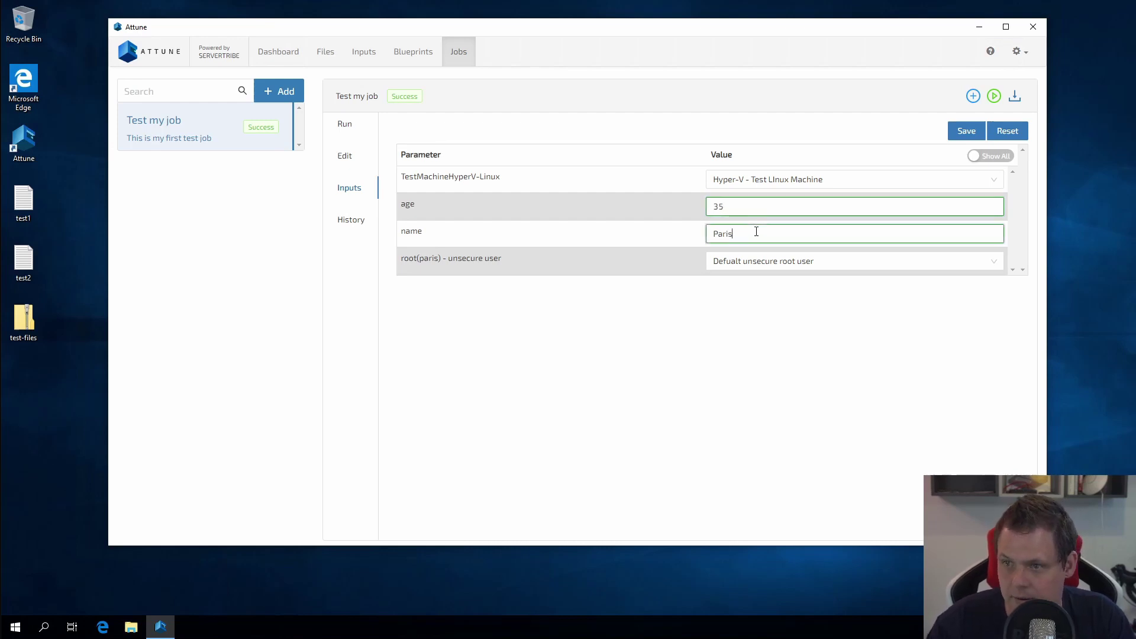
{"action": "left_click", "coordinate": [959, 133]}
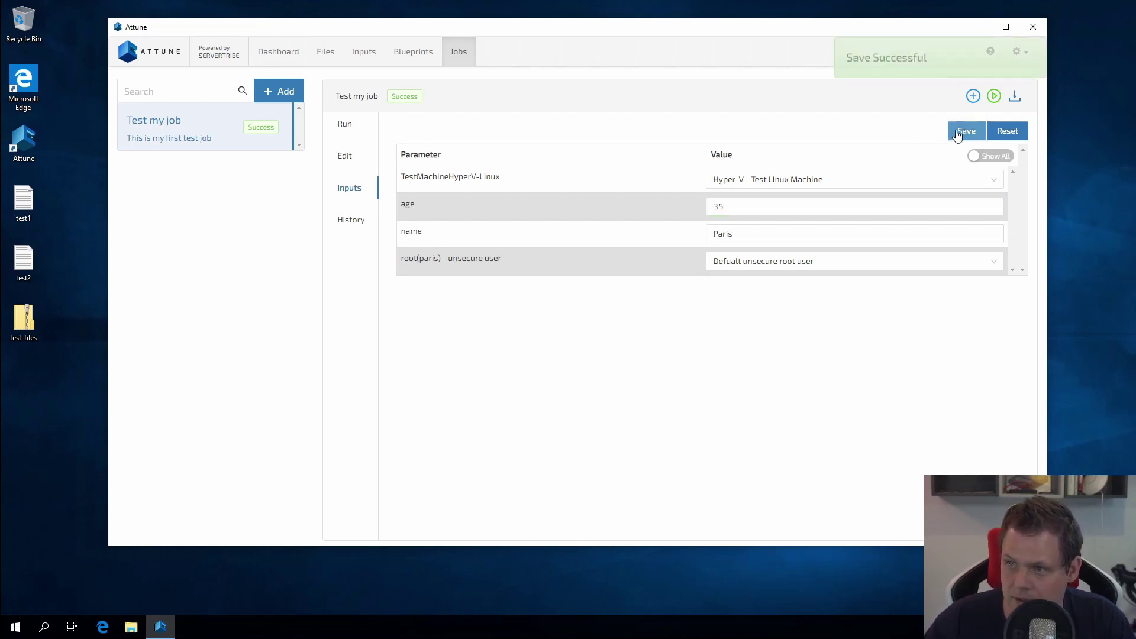
Step: Update the job's tasks from the blueprint and select the dynamic files - yml step
{"action": "left_click", "coordinate": [345, 127]}
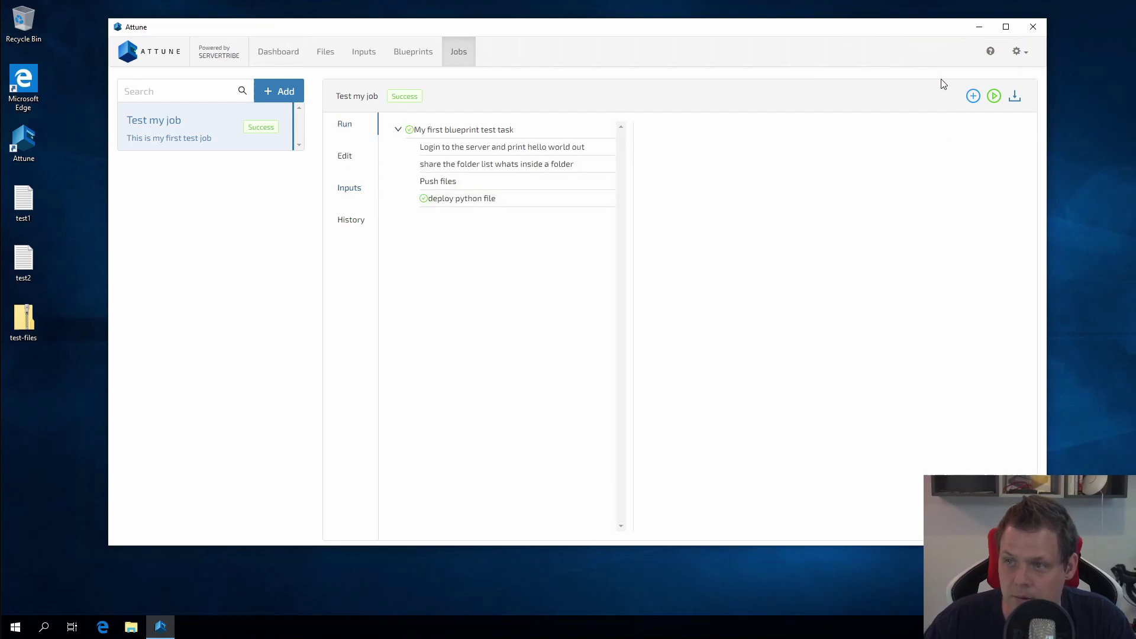
{"action": "left_click", "coordinate": [975, 97]}
{"action": "left_click", "coordinate": [995, 148]}
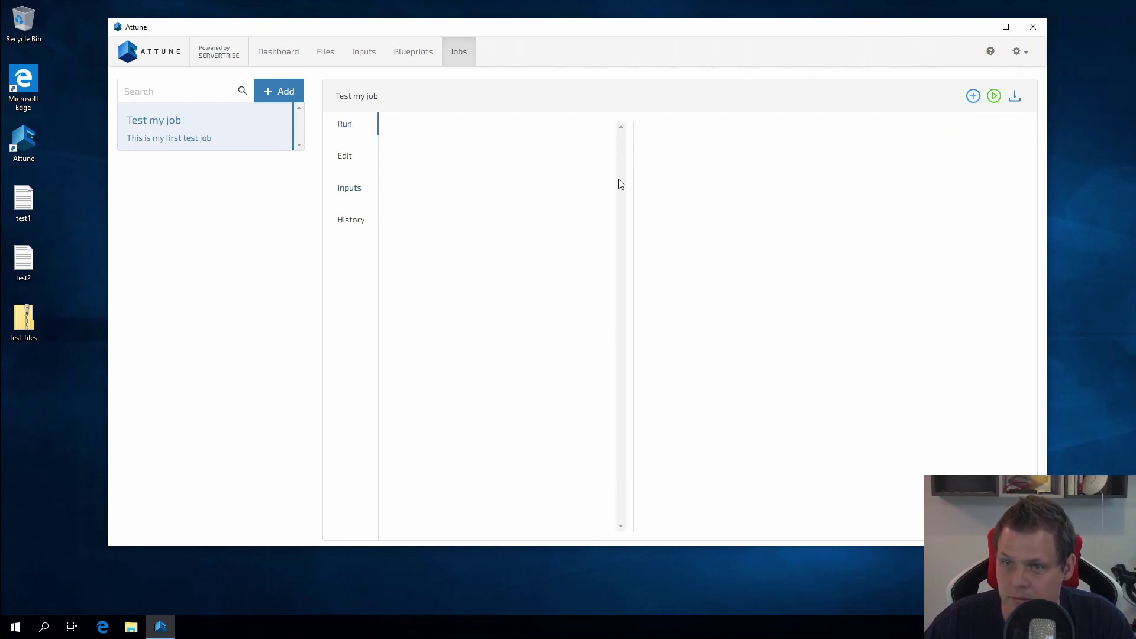
{"action": "left_click", "coordinate": [353, 194]}
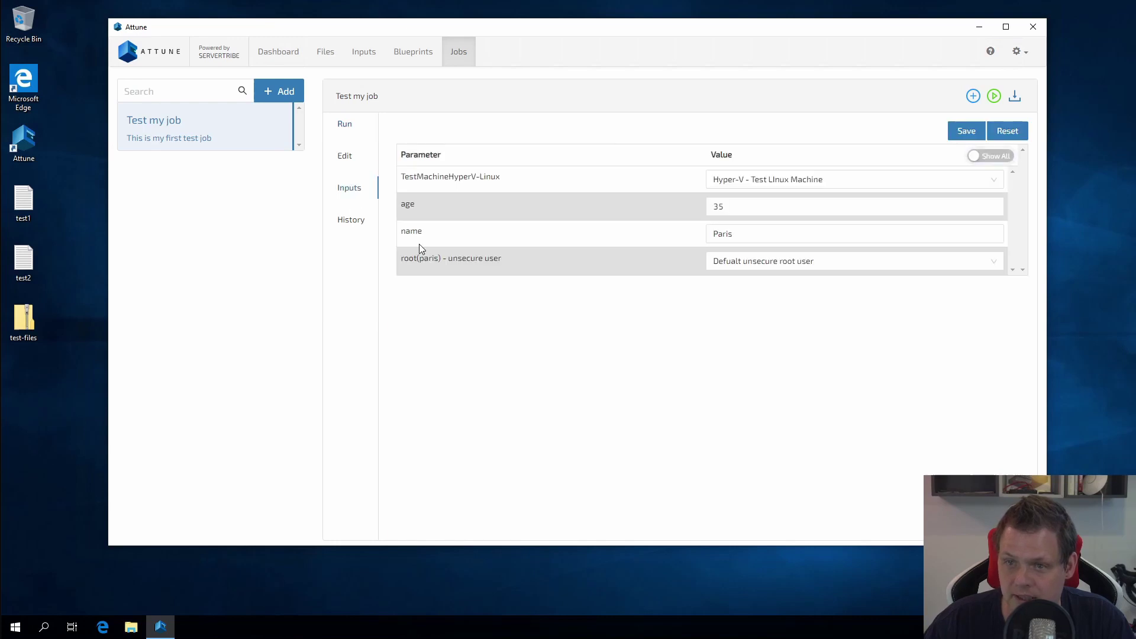
{"action": "left_click", "coordinate": [345, 125]}
{"action": "left_click", "coordinate": [508, 217]}
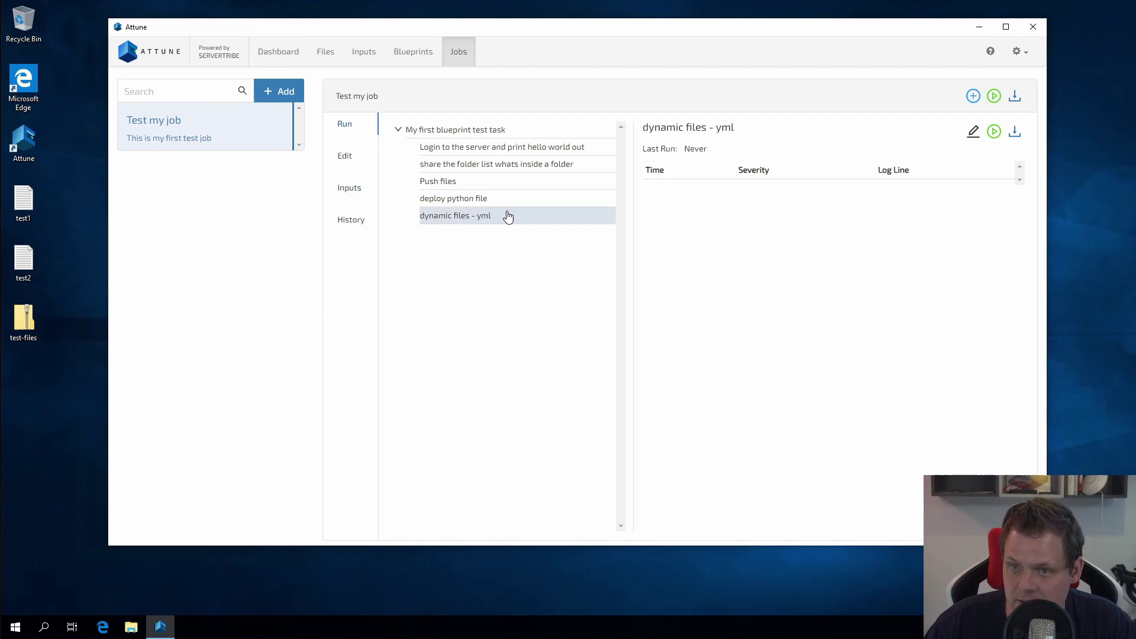
{"action": "left_click", "coordinate": [8, 629]}
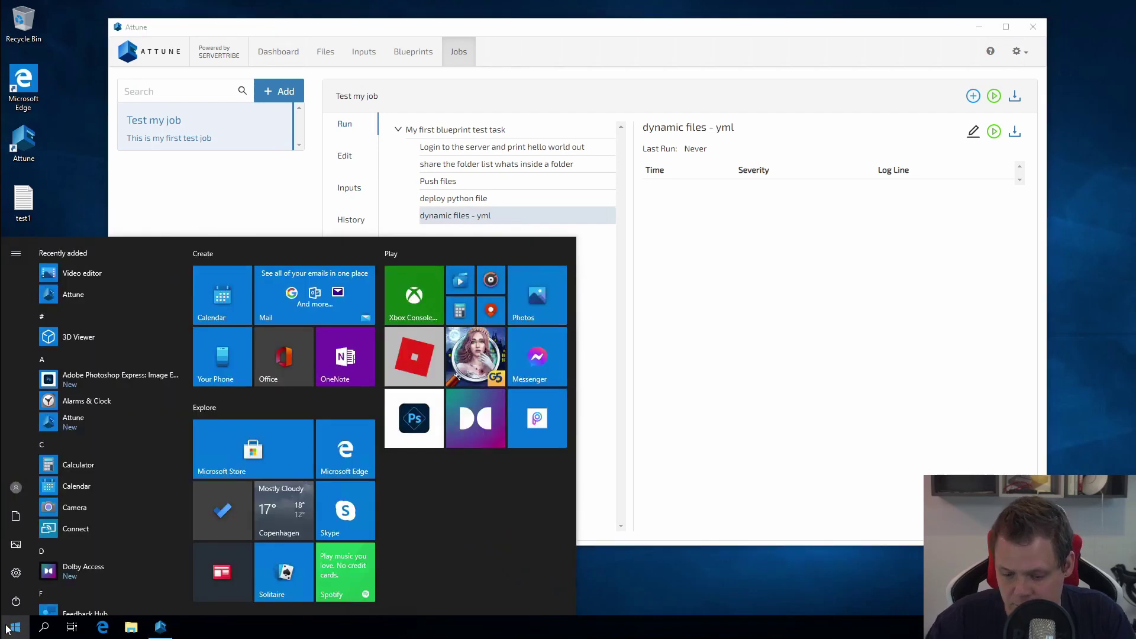
Step: Open Command Prompt, SSH into 192.168.1.133 with the account password, and list the home directory
{"action": "type", "text": "cmd"}
{"action": "key", "text": "Return"}
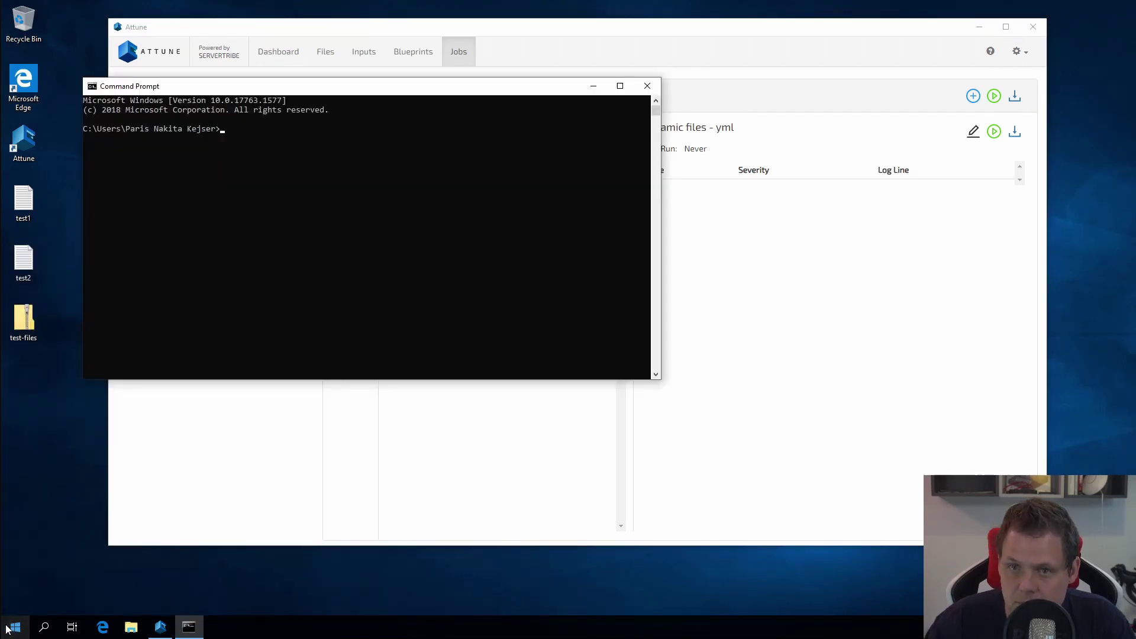
{"action": "type", "text": "c"}
{"action": "key", "text": "BackSpace"}
{"action": "type", "text": "ss"}
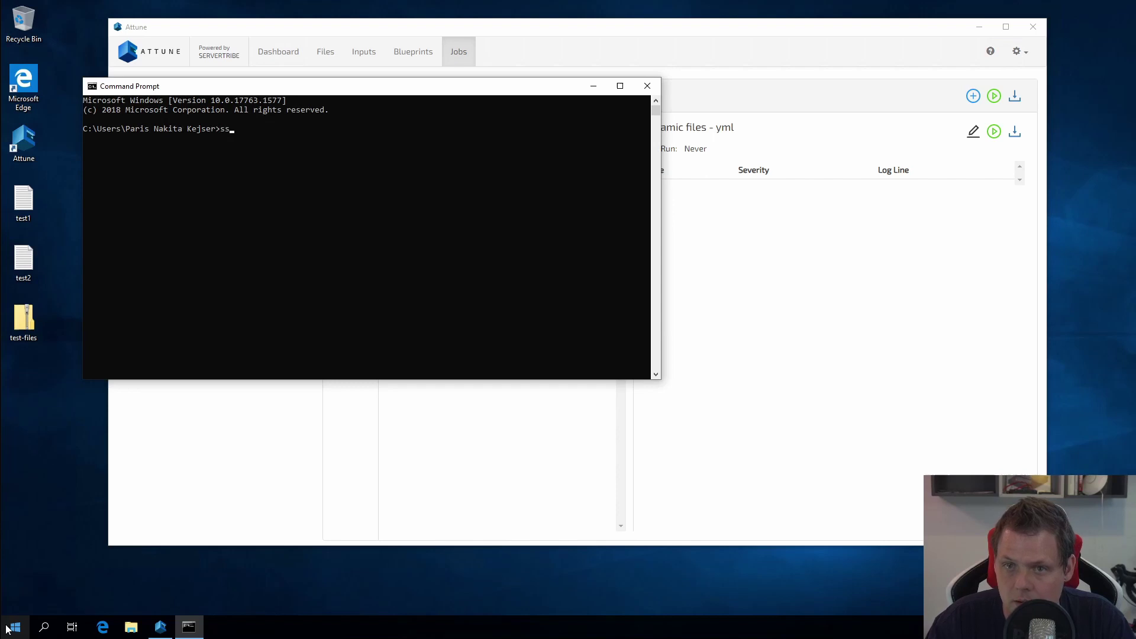
{"action": "type", "text": "h paris@19"}
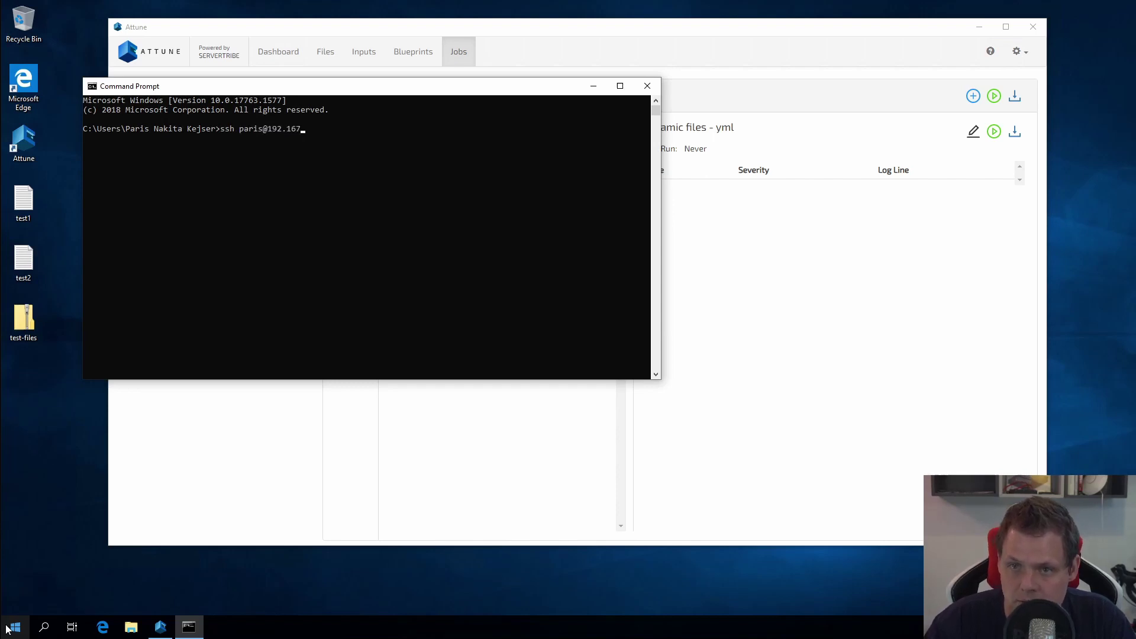
{"action": "type", "text": "2.168.1"}
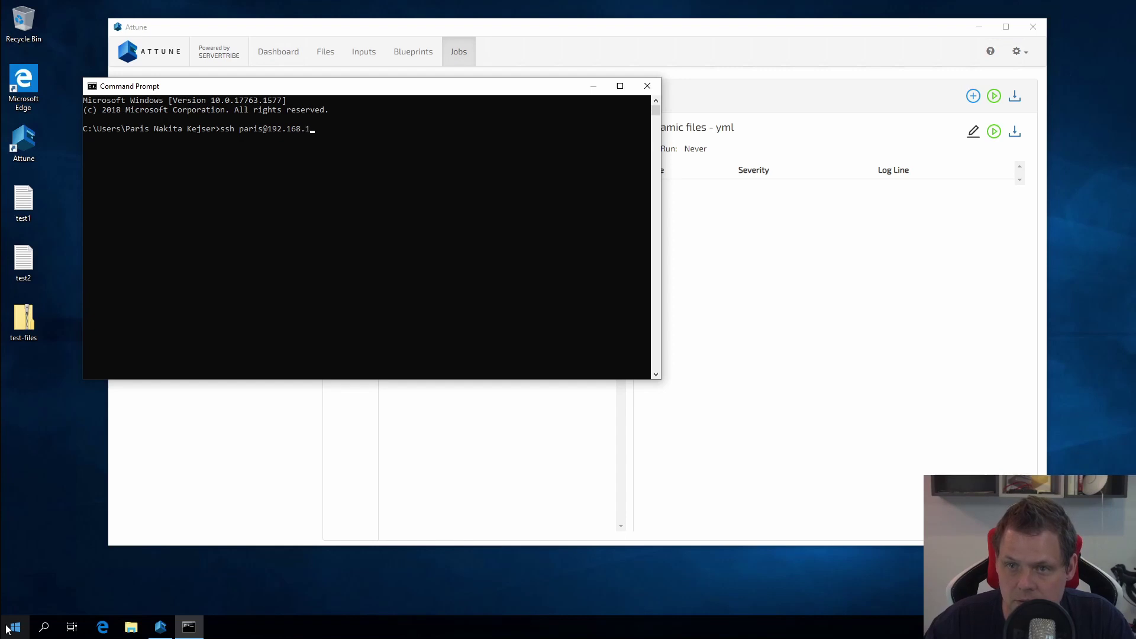
{"action": "type", "text": ".133"}
{"action": "key", "text": "Return"}
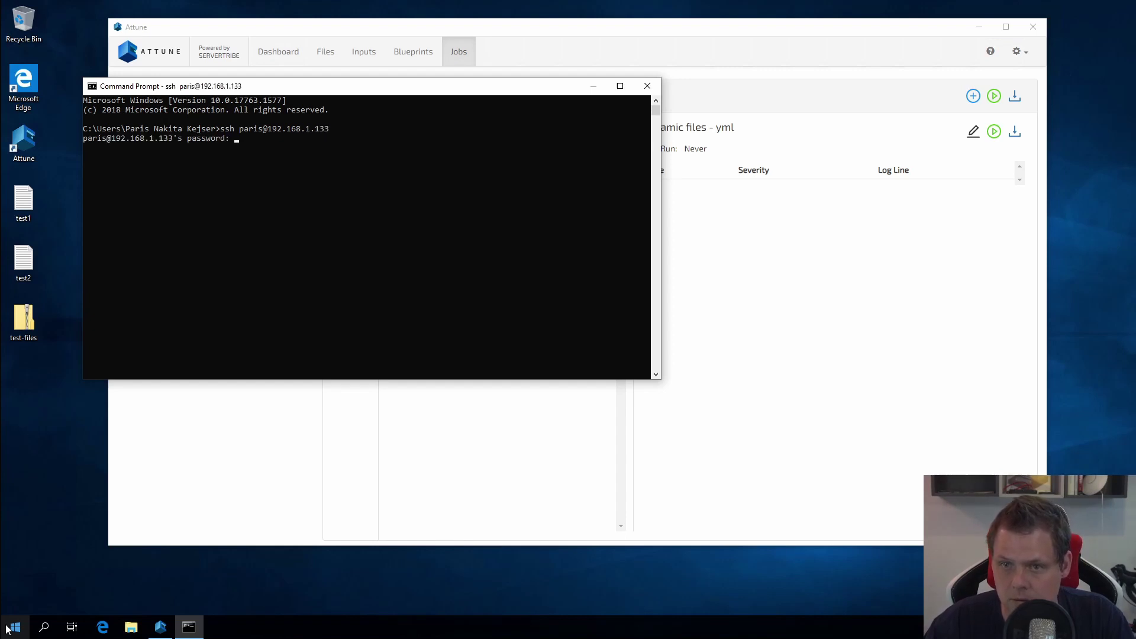
{"action": "key", "text": "Return"}
{"action": "type", "text": "ls"}
{"action": "key", "text": "Return"}
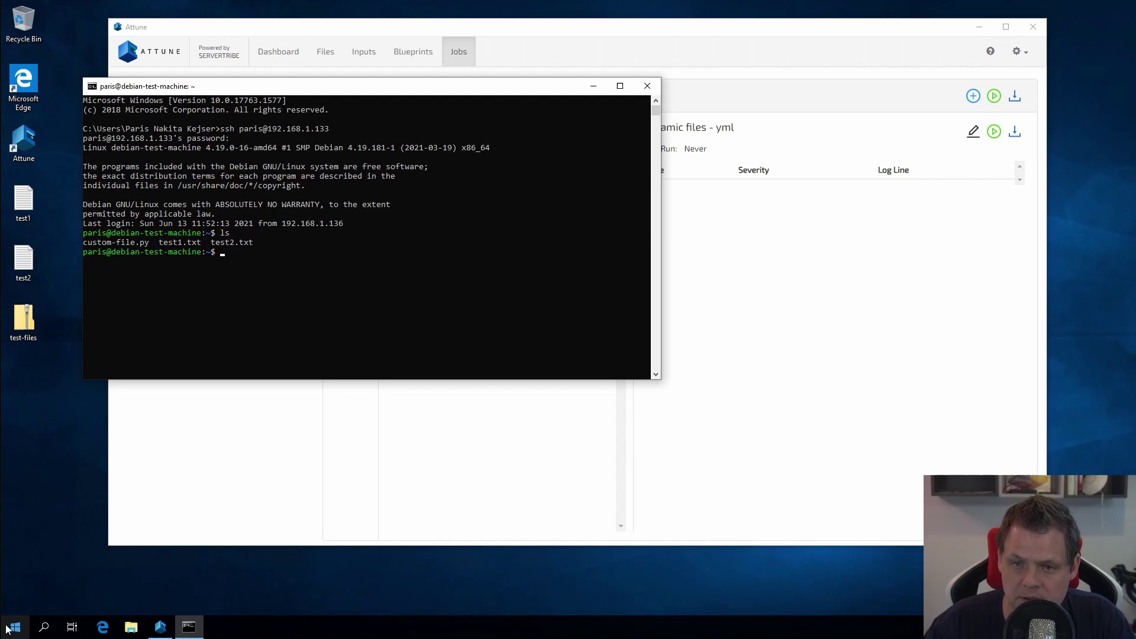
Step: Delete everything in the home directory with rm -rf ./* and confirm it is empty
{"action": "left_click", "coordinate": [378, 235]}
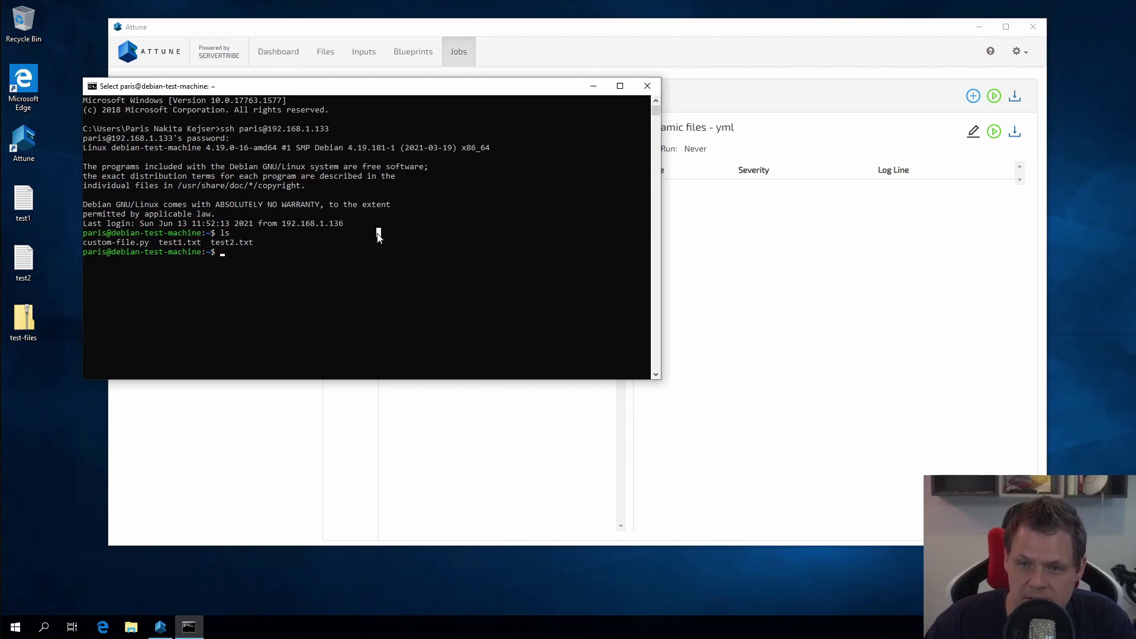
{"action": "type", "text": "rm -rf ./*"}
{"action": "key", "text": "Return"}
{"action": "type", "text": "ls"}
{"action": "key", "text": "Return"}
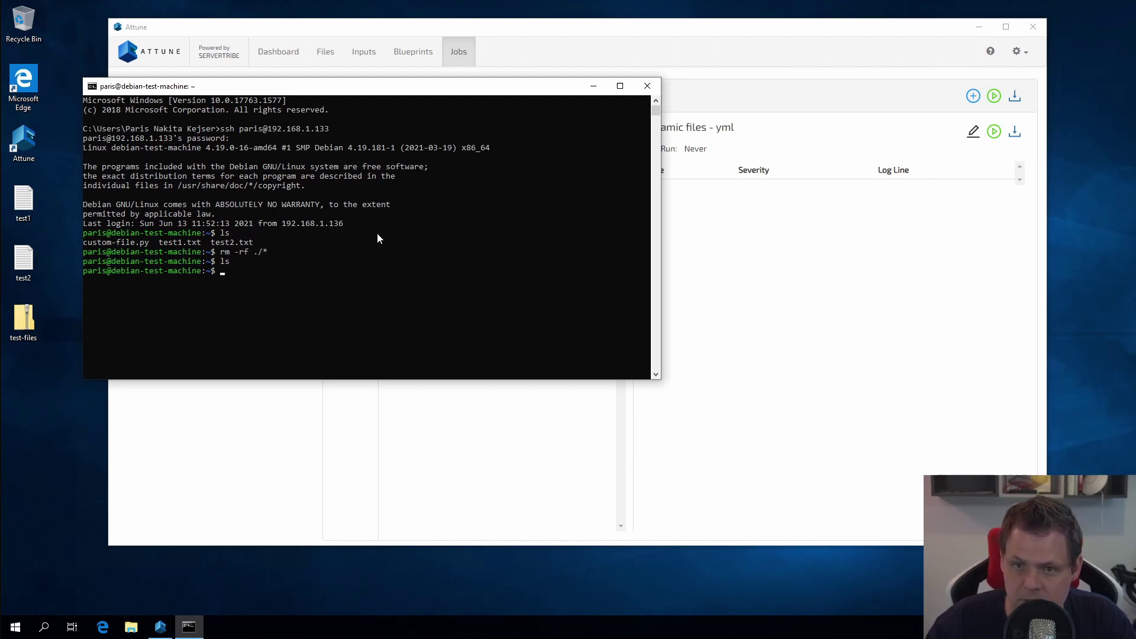
{"action": "left_click_drag", "start_coordinate": [453, 89], "coordinate": [445, 69]}
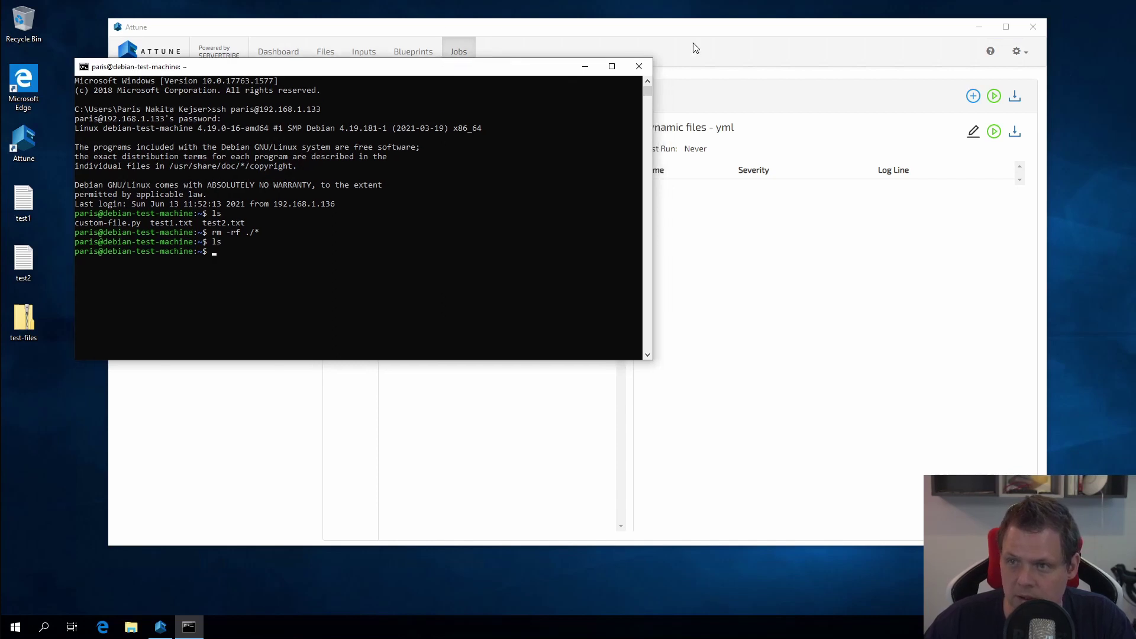
Step: Run only the dynamic files - yml step in Attune
{"action": "left_click", "coordinate": [713, 53]}
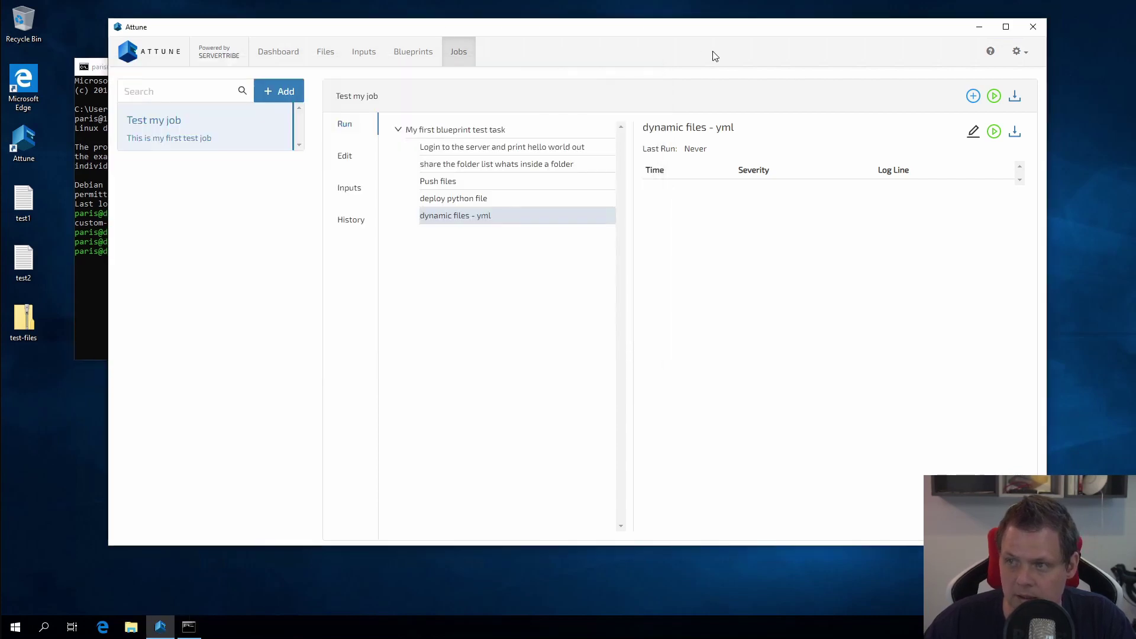
{"action": "left_click", "coordinate": [995, 131]}
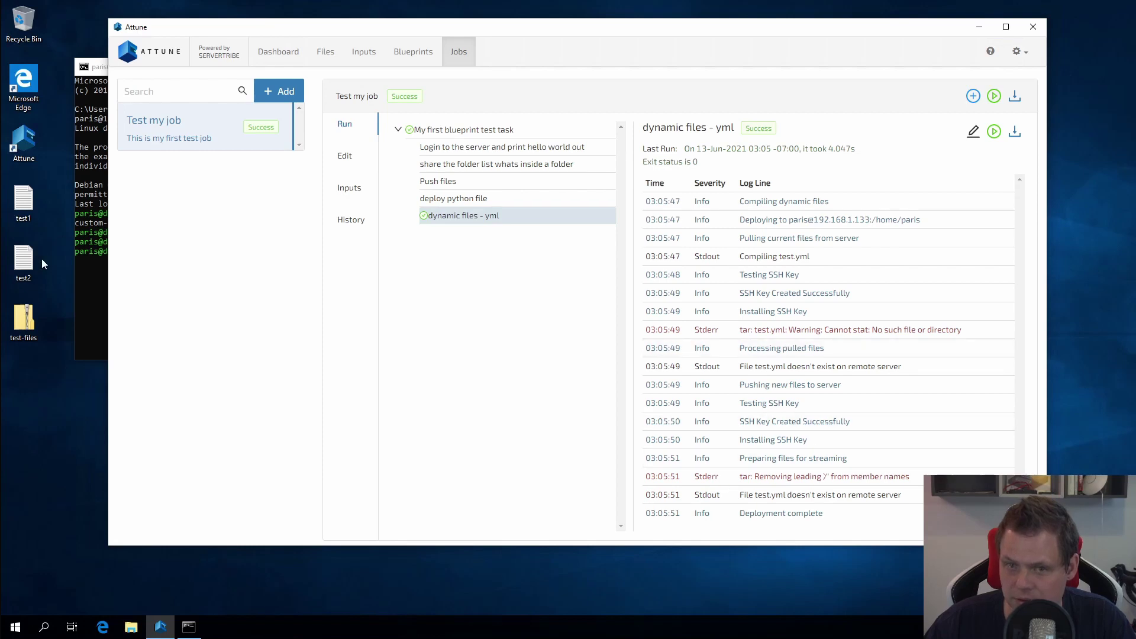
Step: List the home directory and print test.yml, showing the rendered name and age 35
{"action": "left_click", "coordinate": [89, 292]}
{"action": "type", "text": "ls"}
{"action": "key", "text": "Return"}
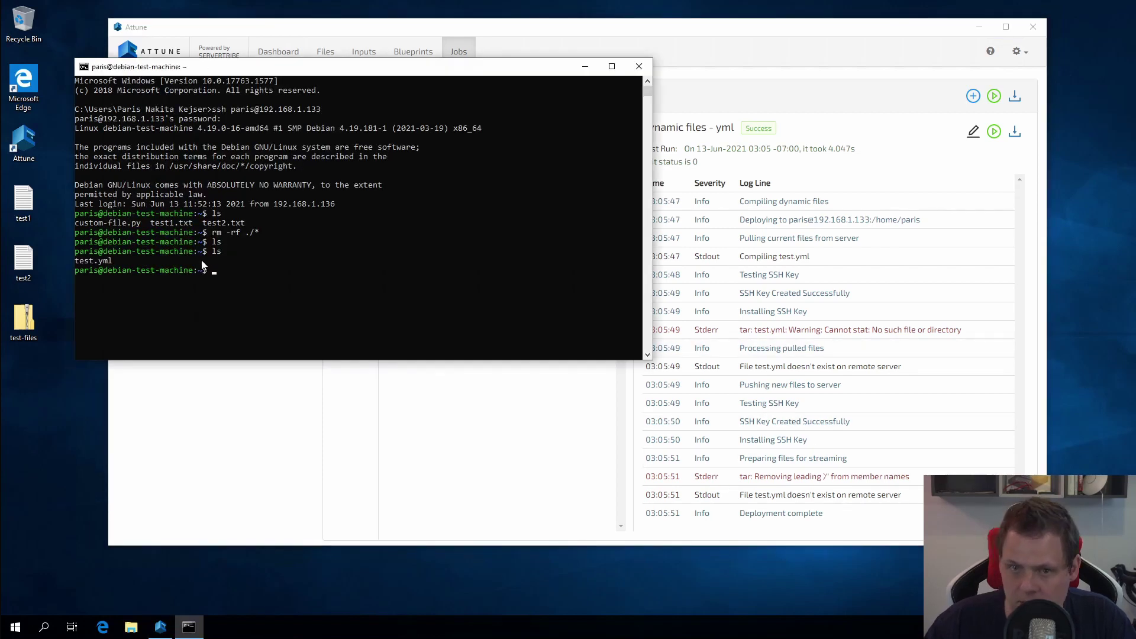
{"action": "type", "text": "cat t"}
{"action": "key", "text": "Tab"}
{"action": "key", "text": "Return"}
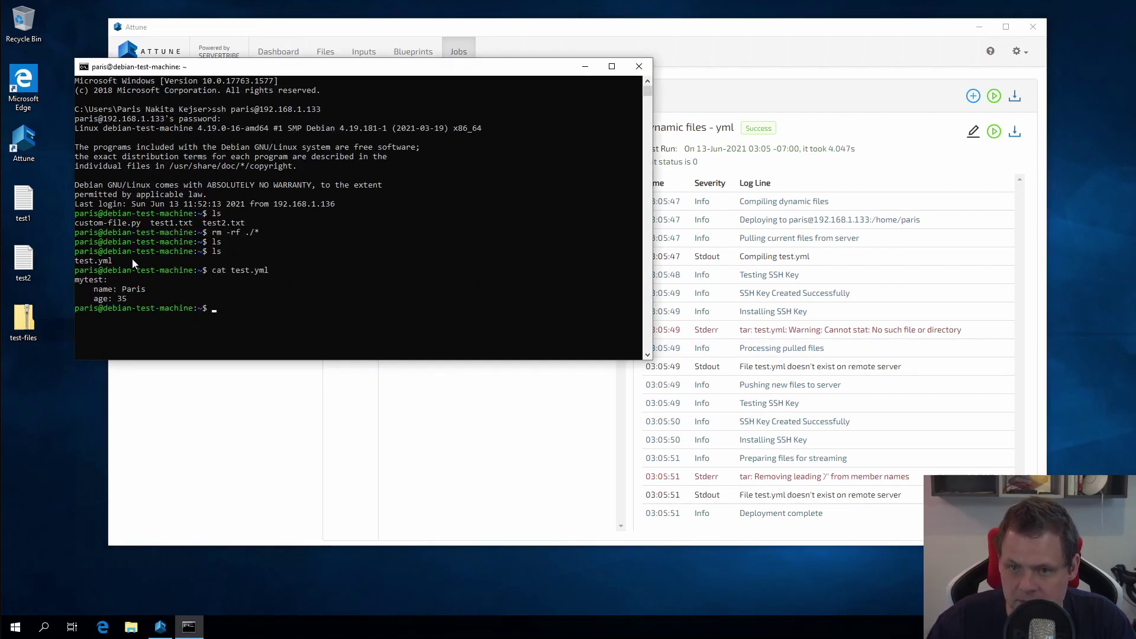
{"action": "left_click_drag", "start_coordinate": [75, 280], "coordinate": [131, 299]}
{"action": "left_click", "coordinate": [130, 300]}
{"action": "left_click", "coordinate": [130, 299]}
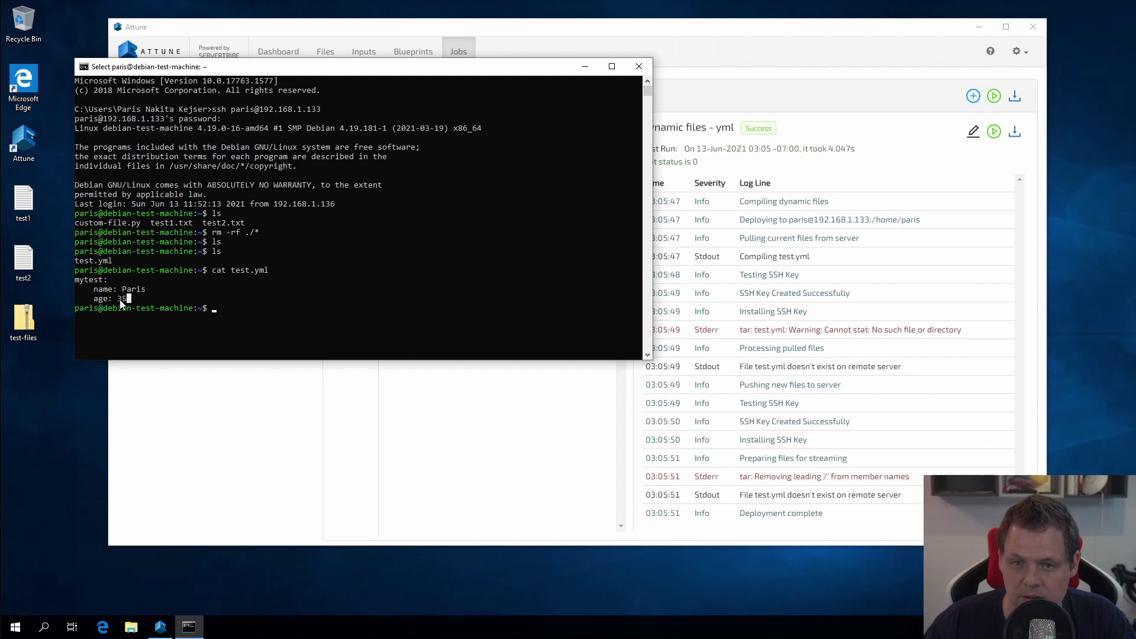